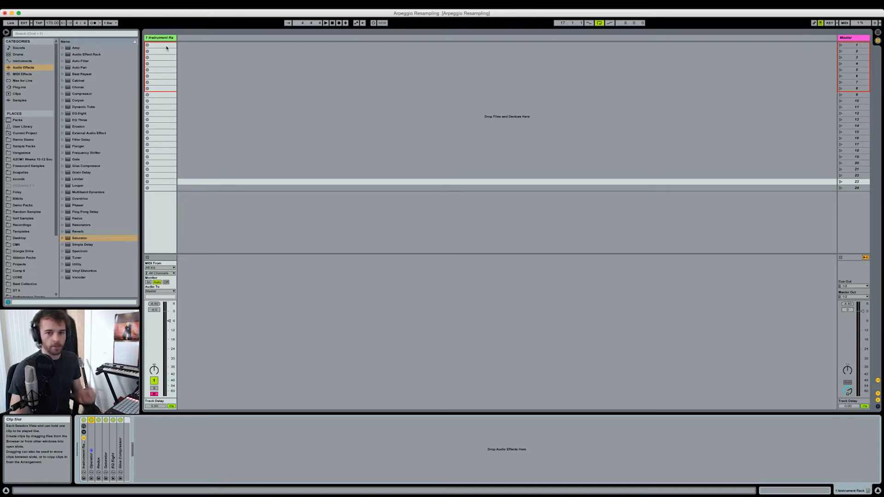
Step: Fill the first clip slot's one-bar MIDI clip with full-length notes G0, A#0, D1, F1, A1, C2 and D#2
double_click(212, 394)
left_click_drag(214, 394, 384, 399)
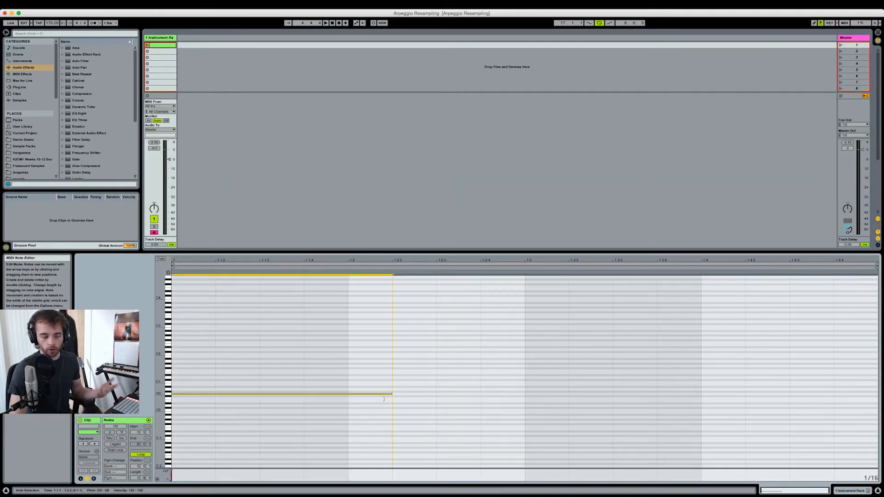
mouse_move(159, 394)
left_mouse_down()
mouse_move(161, 361)
mouse_move(159, 403)
left_mouse_up()
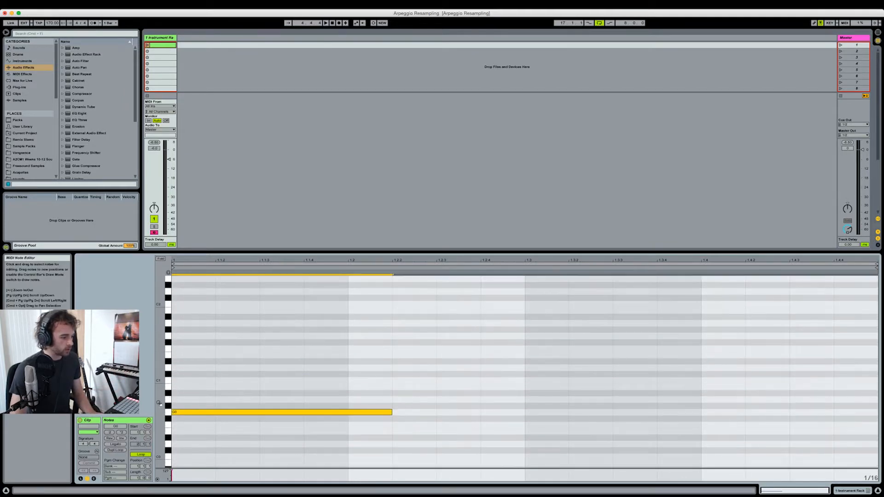
left_click_drag(391, 418, 833, 324)
scroll(825, 341, "up", 3)
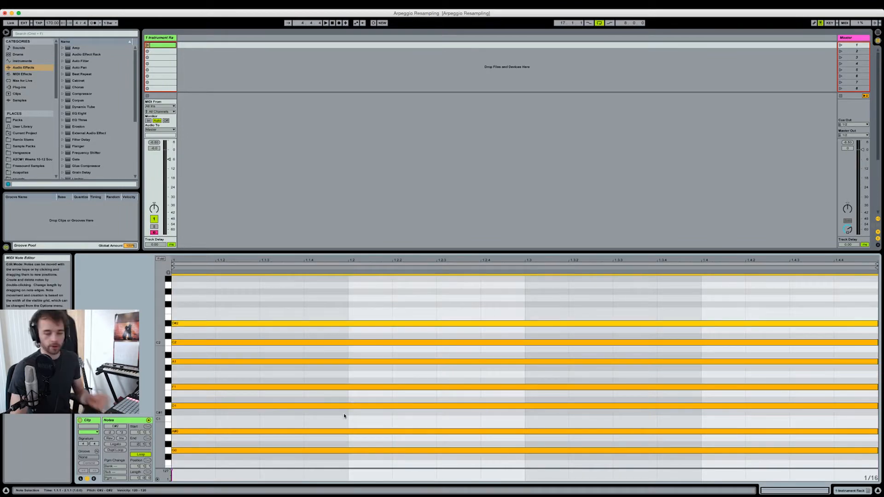
left_click_drag(161, 452, 159, 452)
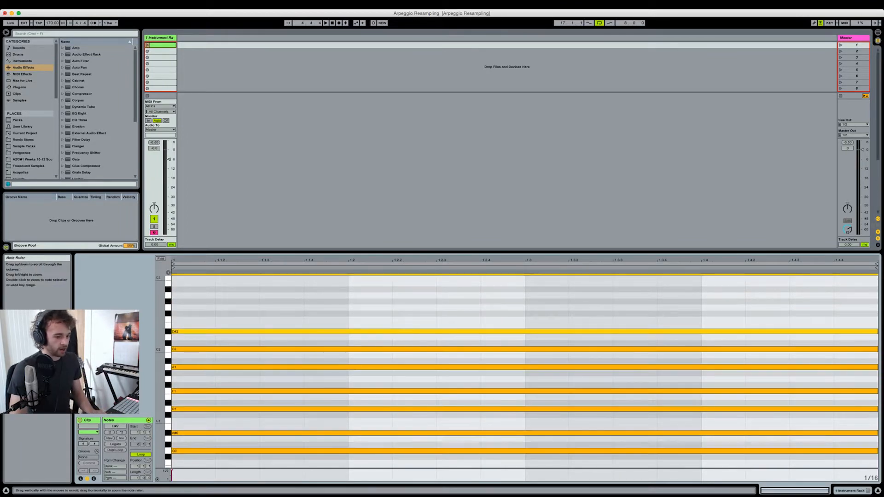
scroll(173, 443, "down", 1)
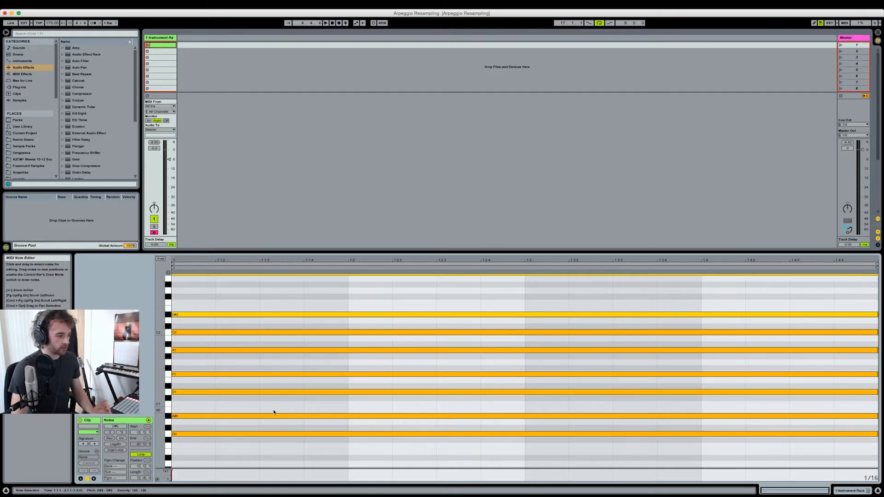
Step: Launch the chord clip and add an Arpeggiator in front of the Instrument Rack
key("shift+Tab")
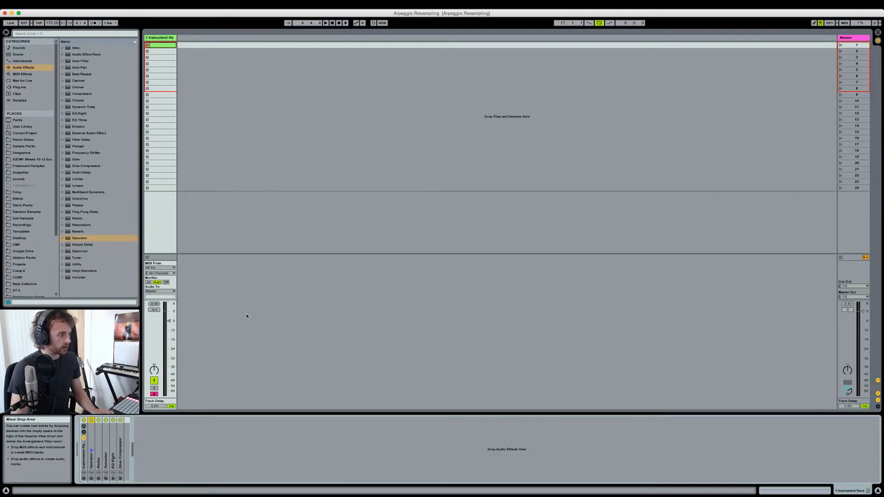
left_click(147, 46)
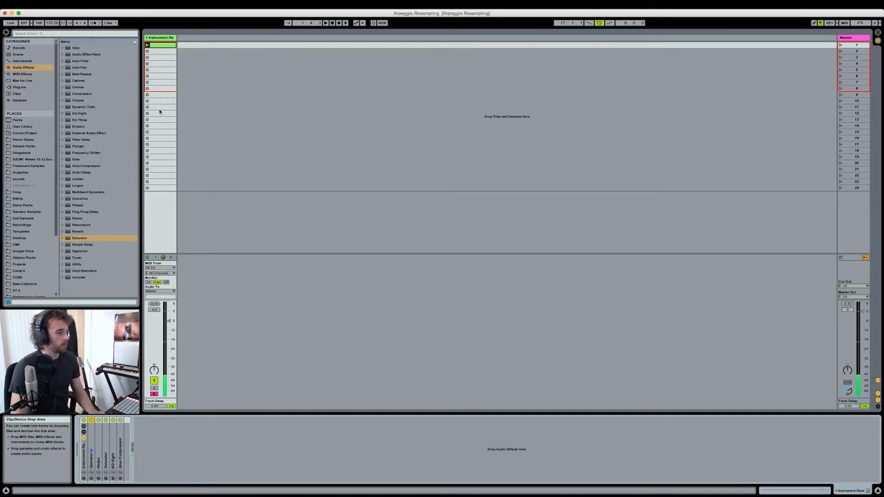
left_click(28, 76)
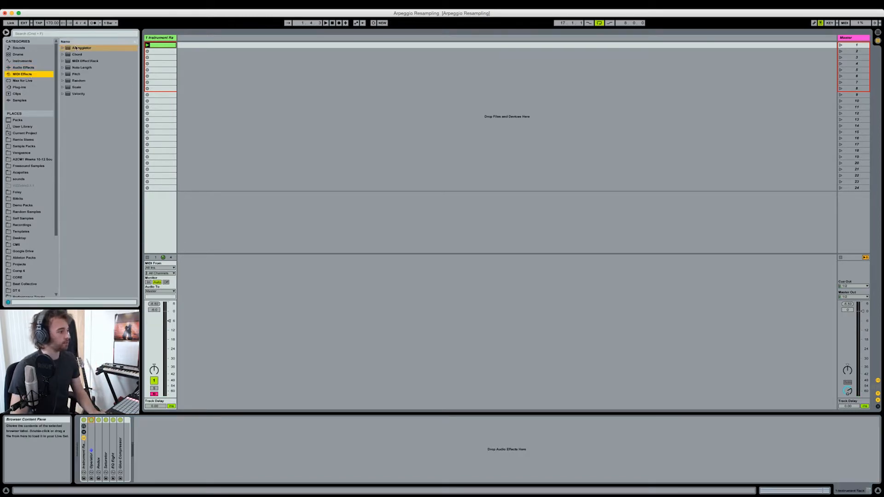
left_click(86, 50)
left_click_drag(84, 420, 85, 421)
Step: Set the Arpeggiator style to Random Other and play the clip to hear it
left_click(107, 452)
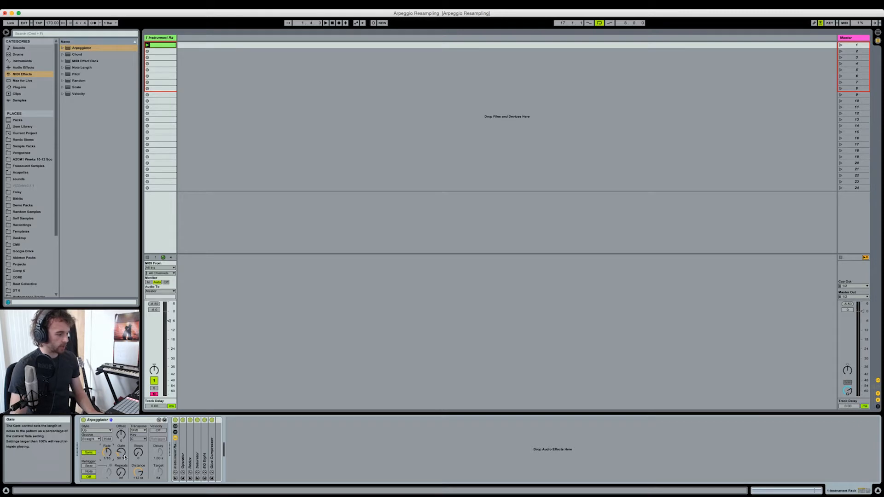
left_click(107, 431)
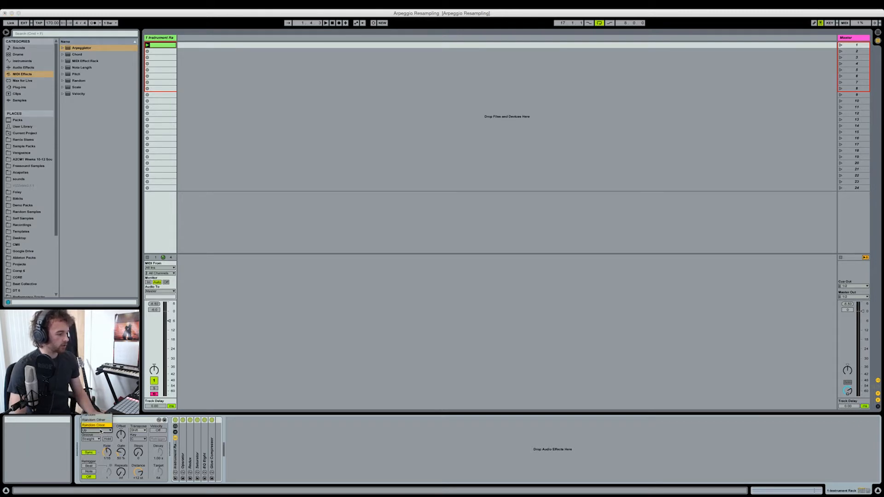
left_click(102, 420)
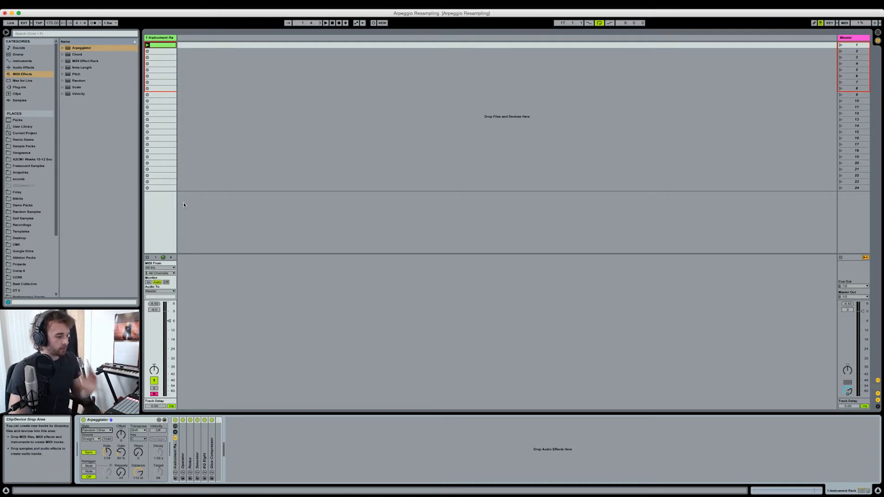
key("space")
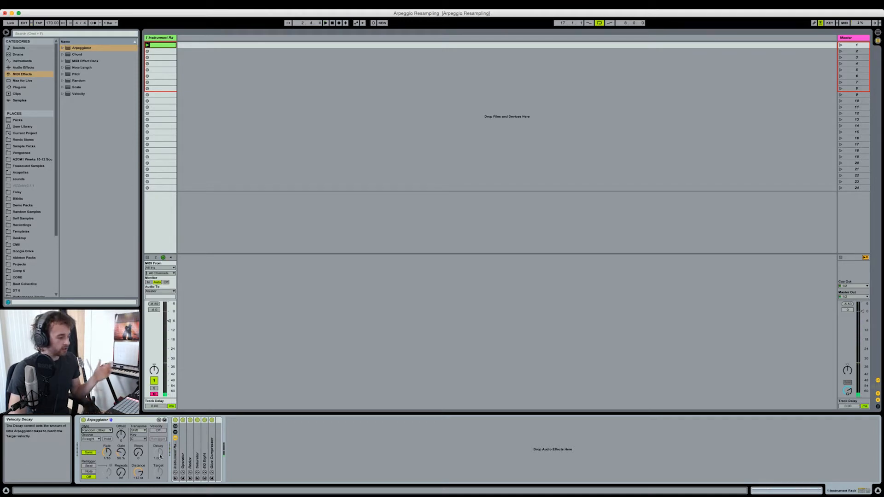
Step: Set the Arpeggiator's transpose steps to 2
left_click(139, 457)
type("2")
key("Return")
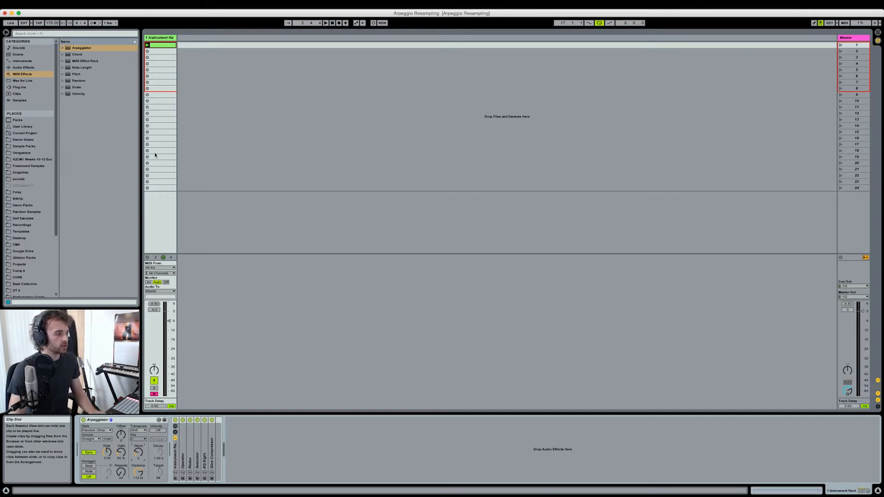
Step: Examine the chord clip's notes against the Arpeggiator's transposition range, selecting all the stacked notes
double_click(160, 44)
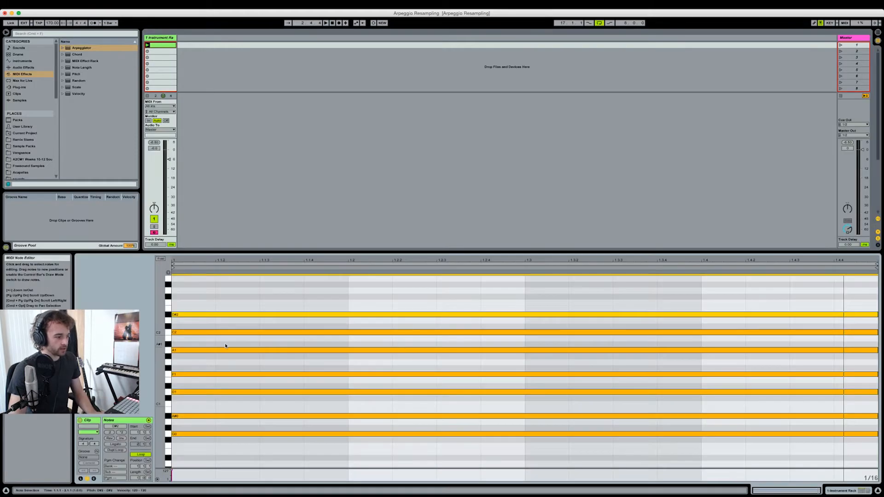
left_click_drag(158, 368, 157, 381)
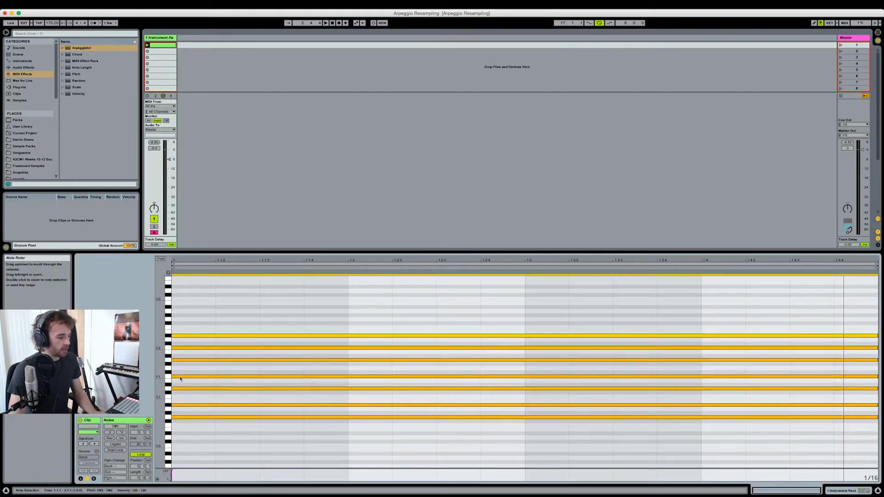
key("shift+Tab")
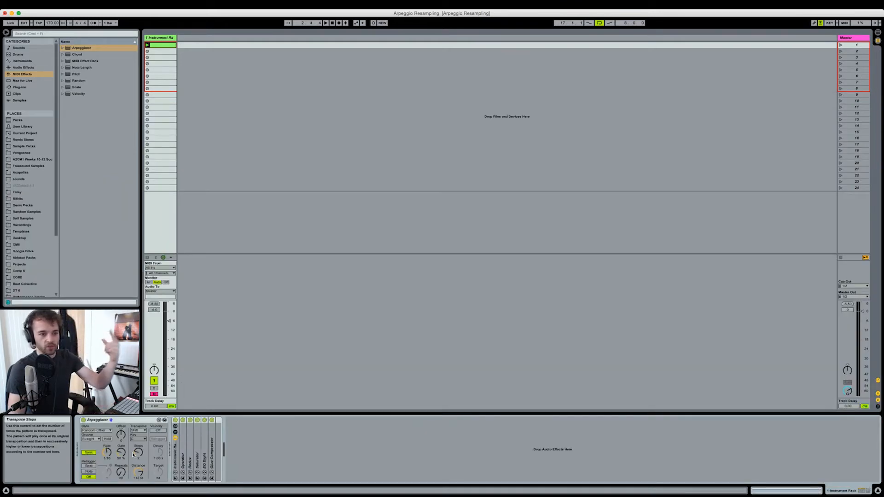
key("shift+Tab")
left_click_drag(412, 314, 417, 452)
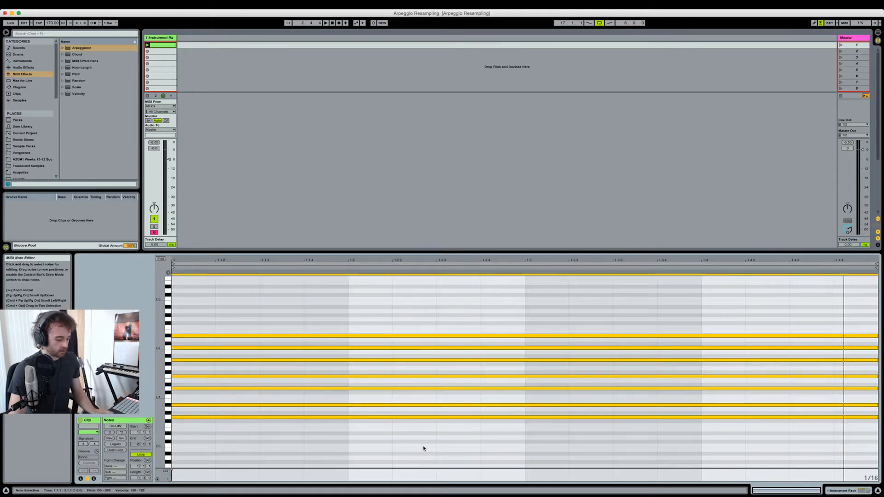
key("shift+Tab")
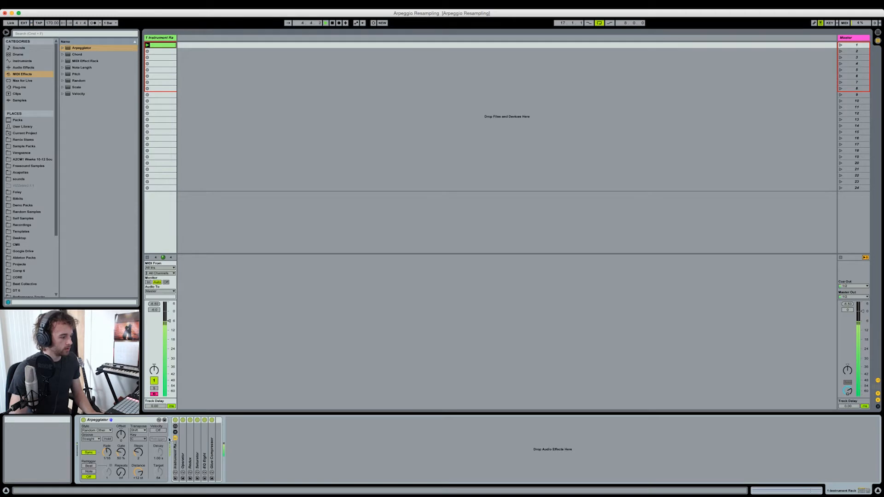
Step: Raise the Arpeggiator's transpose steps to 3 and audition the arpeggio
left_click_drag(137, 448, 137, 443)
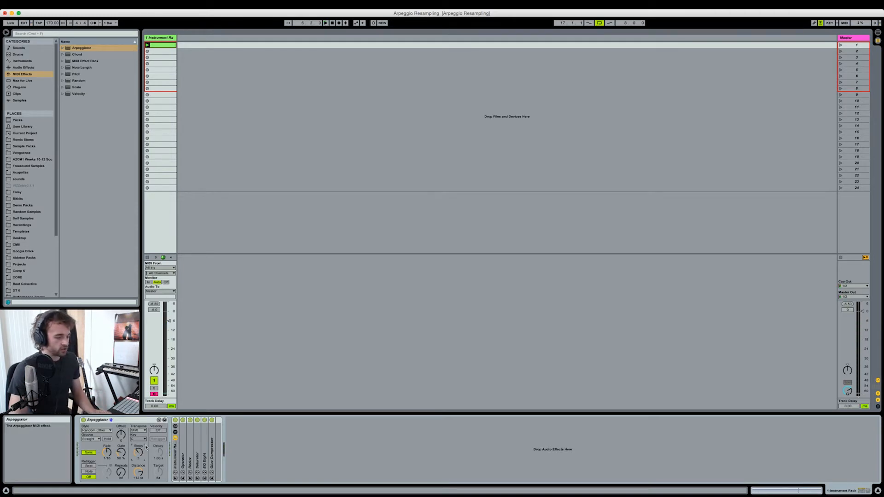
key("space")
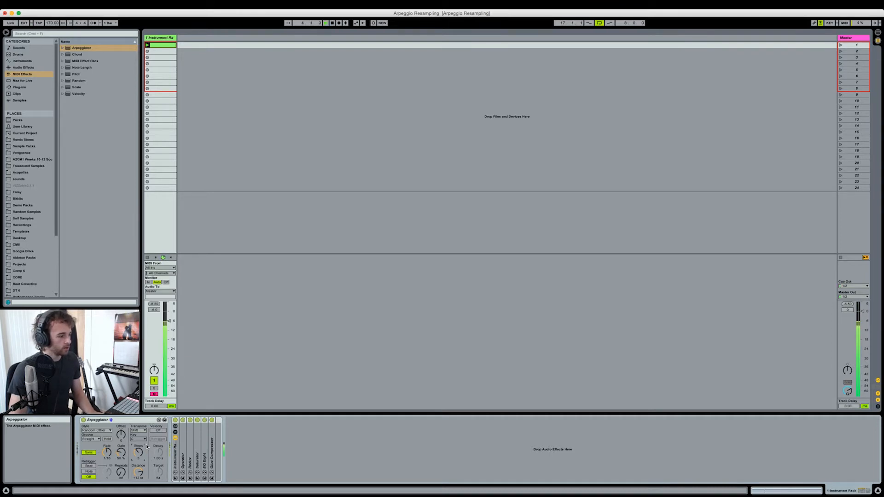
key("space")
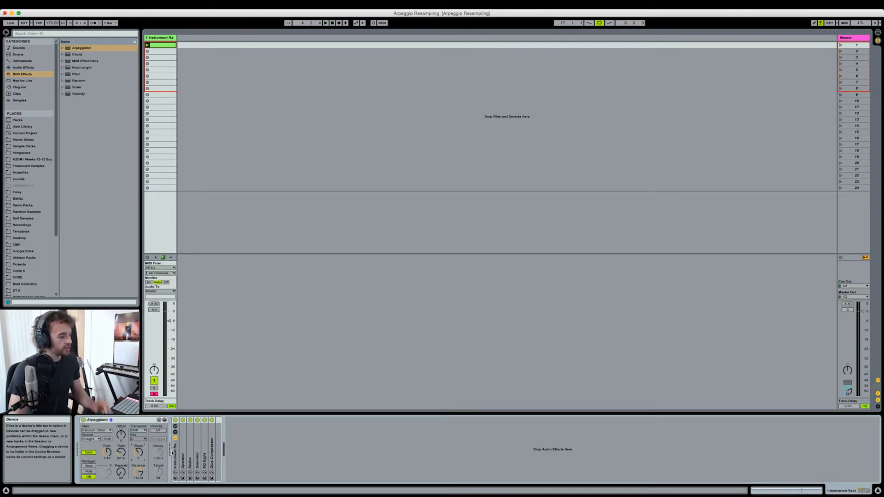
Step: Insert an audio track after the Instrument Rack track and route the rack track's output to 2 Audio
left_click(167, 39)
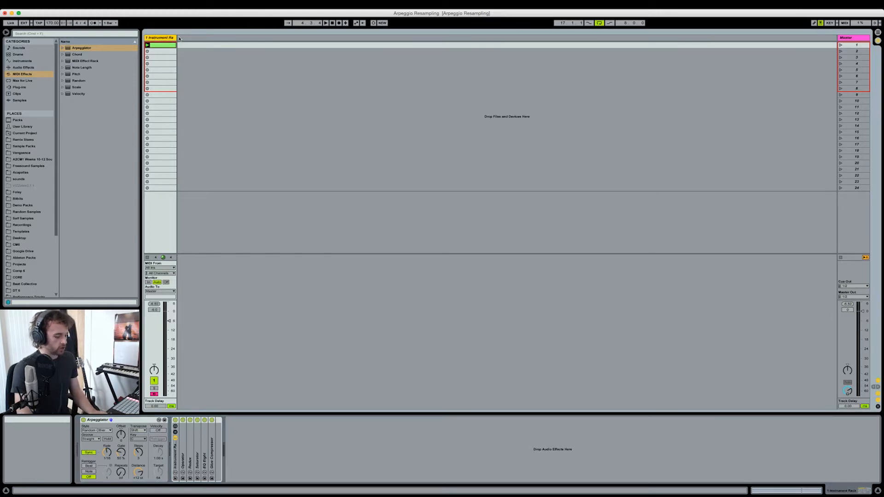
key("super+t")
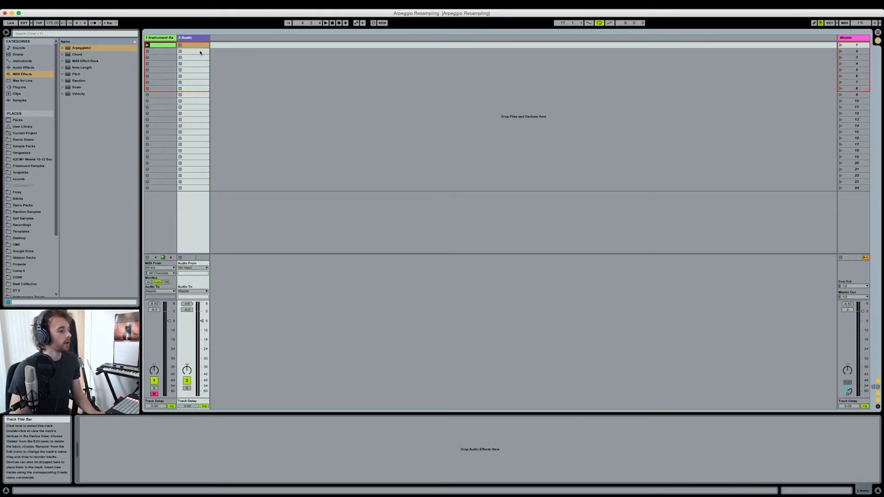
left_click(163, 39)
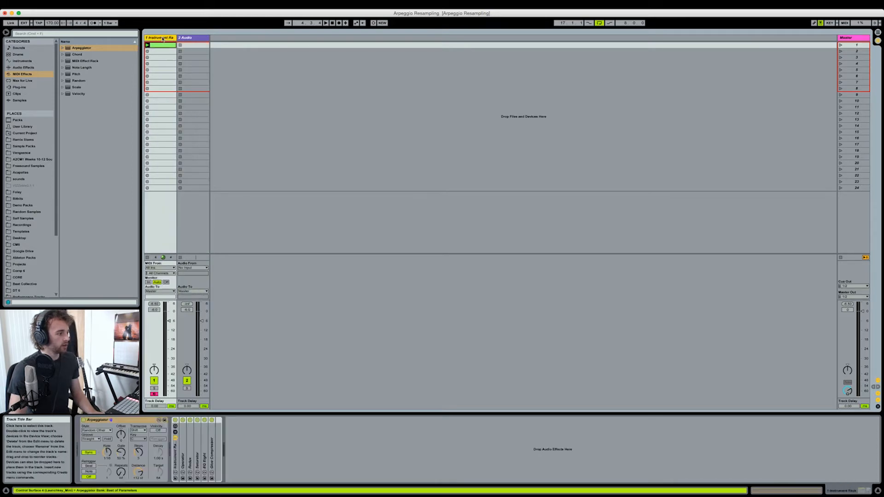
left_click(168, 291)
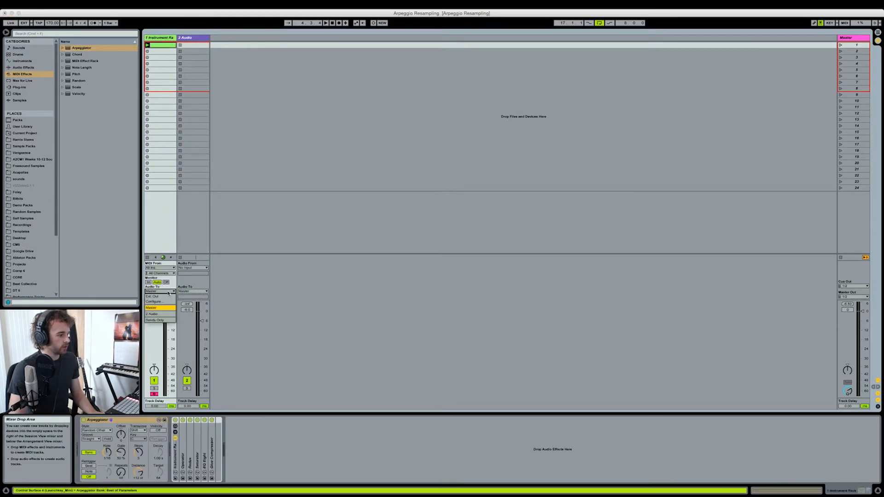
left_click(155, 314)
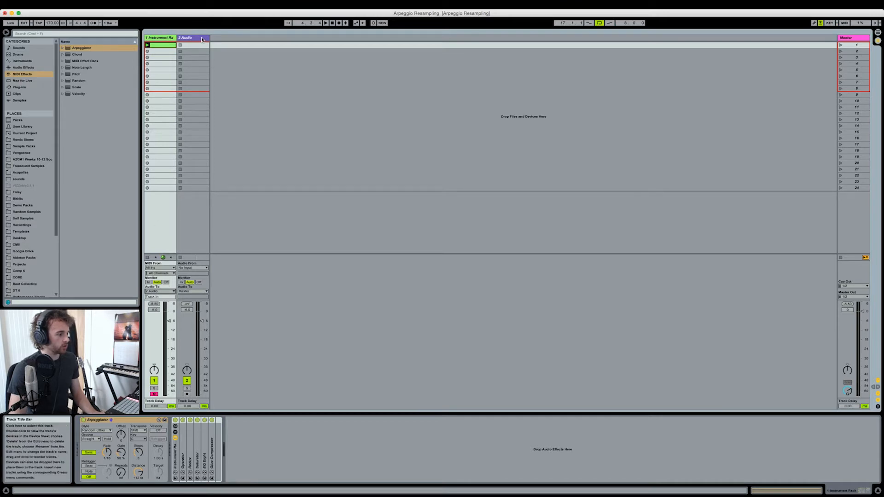
Step: Arm the new audio track for recording and set its monitoring to In
left_click(208, 371)
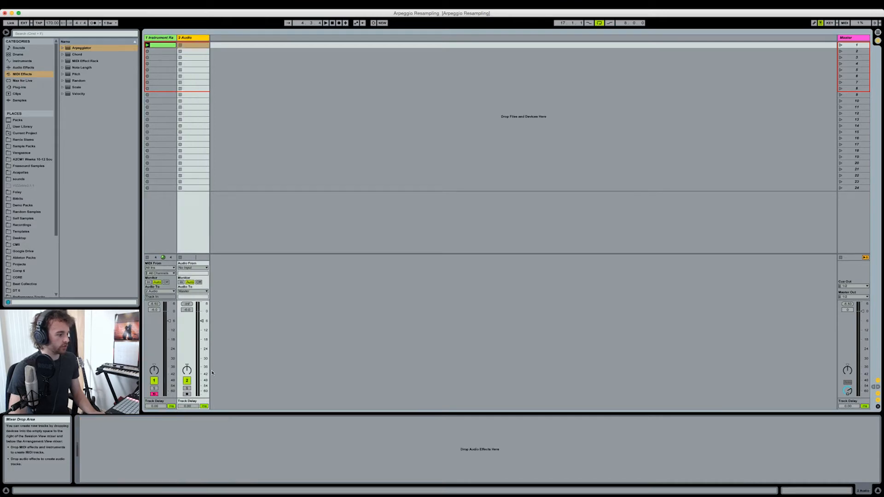
left_click(186, 394)
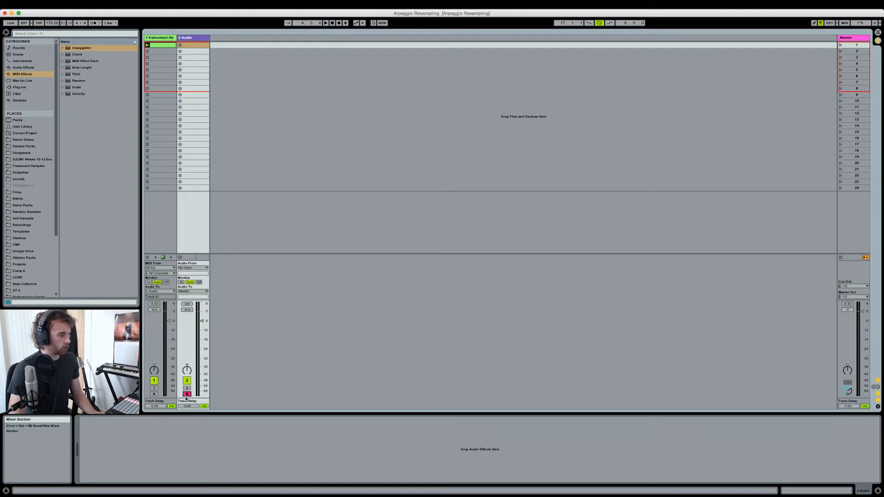
left_click(193, 58)
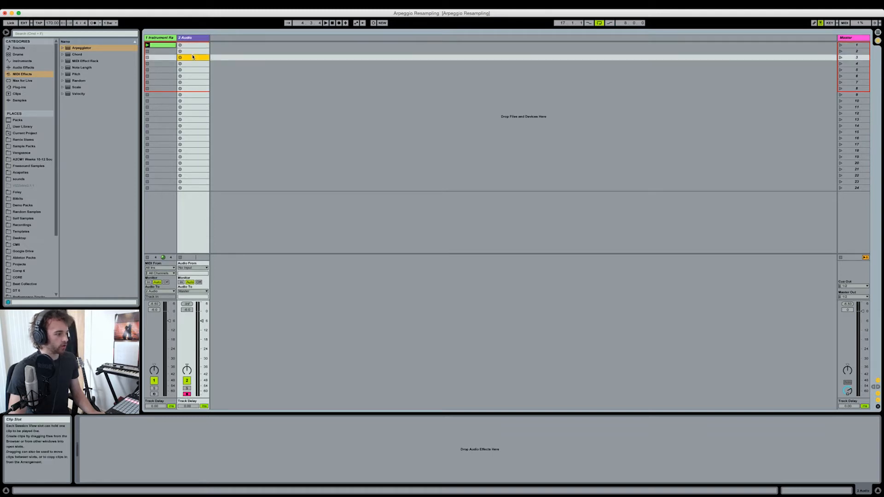
left_click(181, 282)
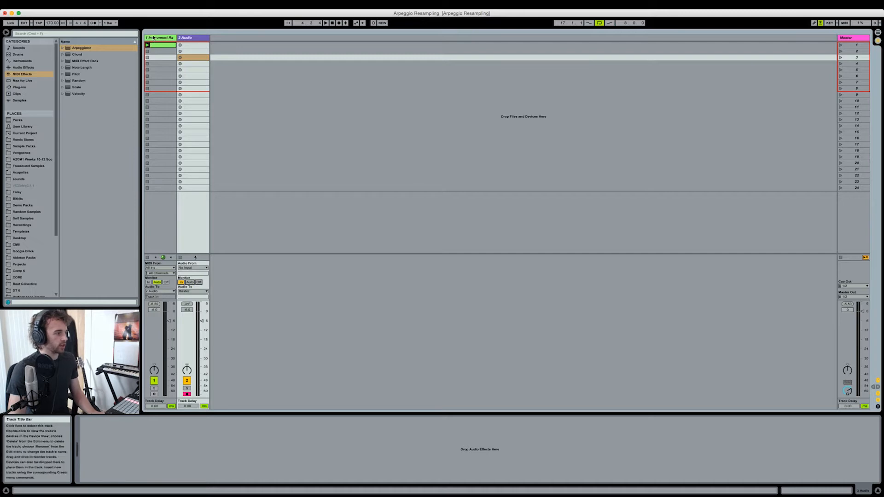
Step: Record about 36 bars of the playing arpeggio into the audio track's first slot, then set its monitoring to Off
left_click(155, 38)
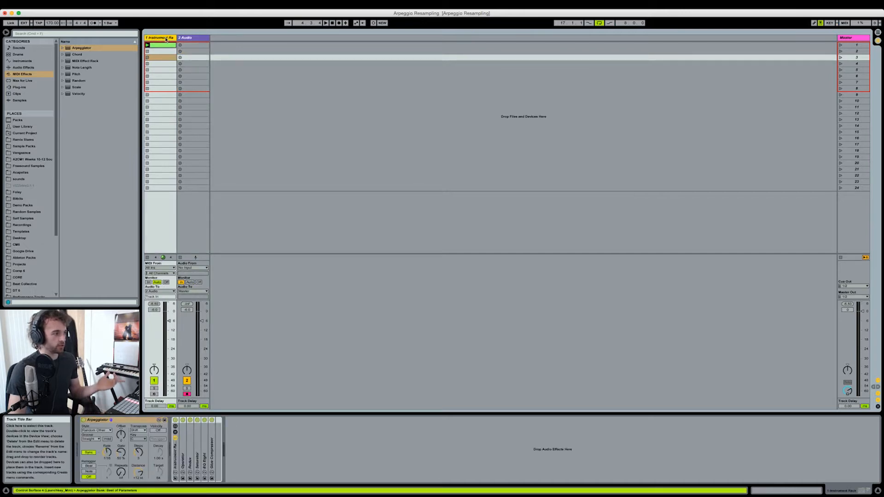
key("space")
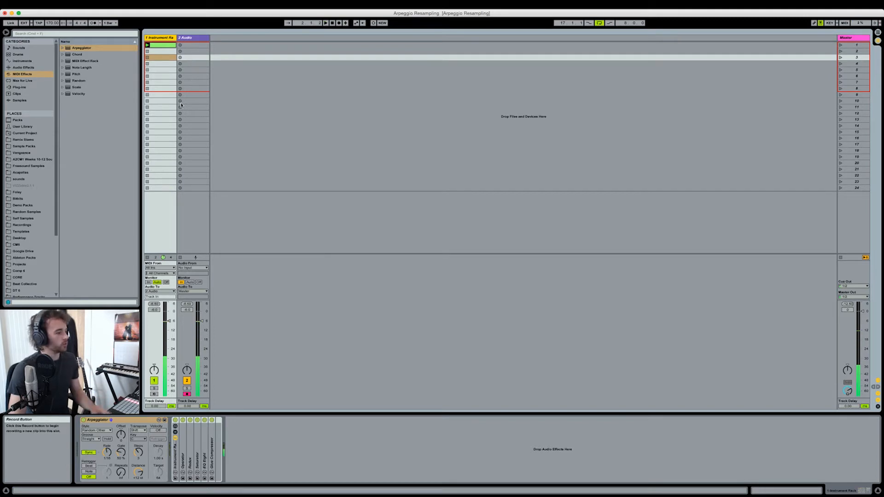
left_click(191, 44)
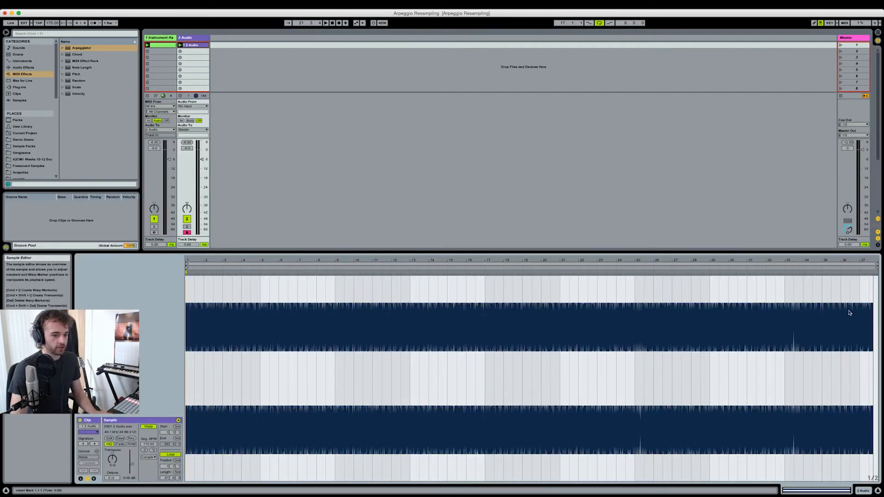
Step: Stop the MIDI chord clip and play back the recorded audio clip on its own
left_click_drag(800, 260, 800, 263)
left_click_drag(742, 262, 752, 280)
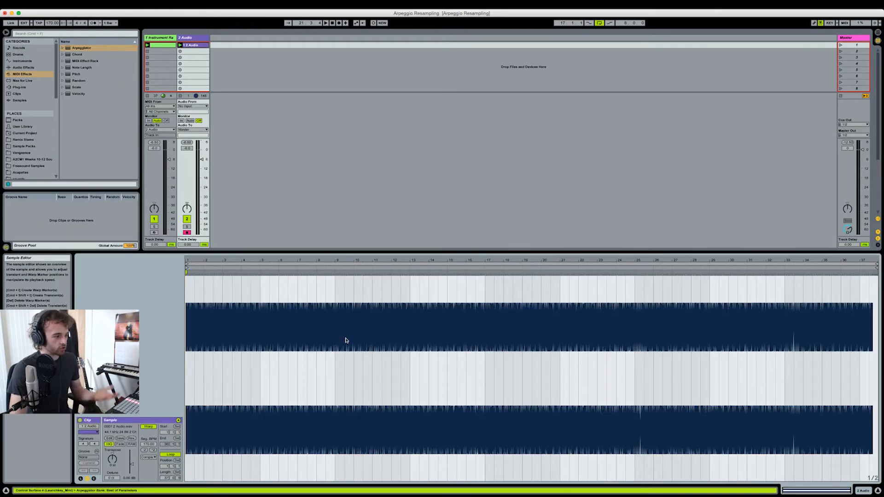
left_click(147, 52)
key("space")
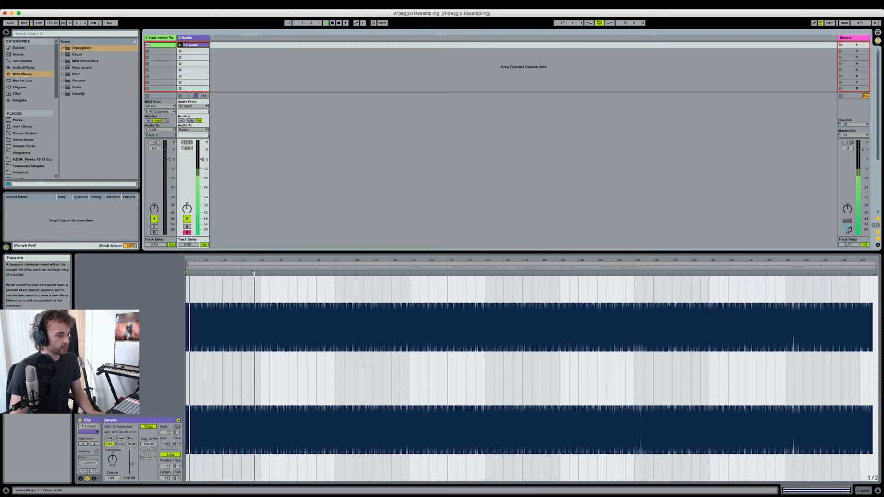
Step: Audition the recorded arpeggio from several positions along the audio clip, ending near bar 33, then stop playback
left_click(370, 268)
left_click(590, 264)
left_click(591, 268)
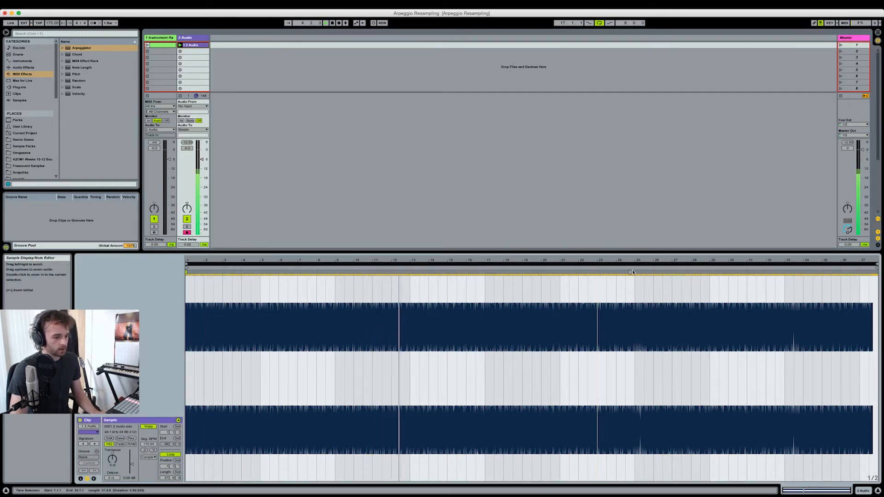
left_click(782, 269)
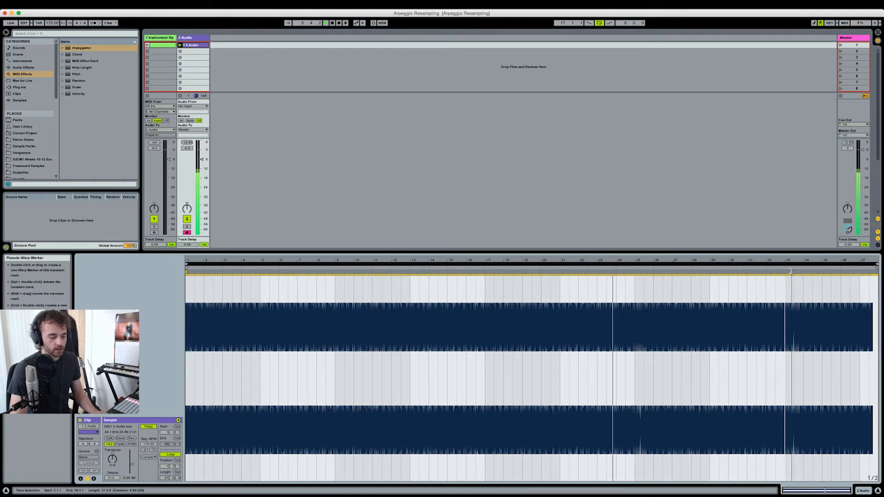
key("space")
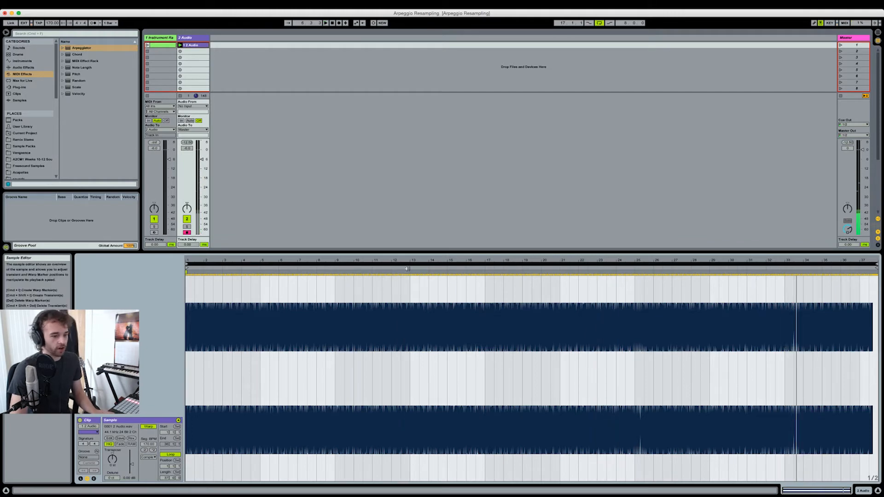
Step: Insert a new MIDI track directly after the Instrument Rack track
key("shift+Tab")
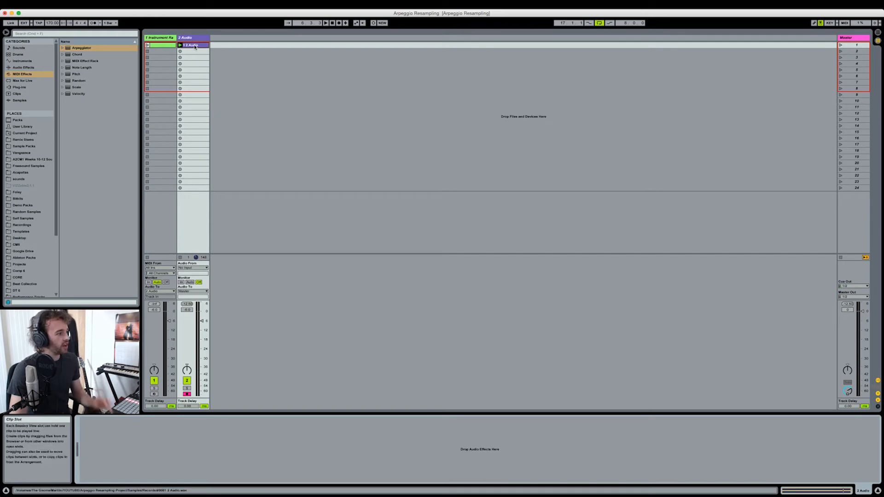
left_click(168, 38)
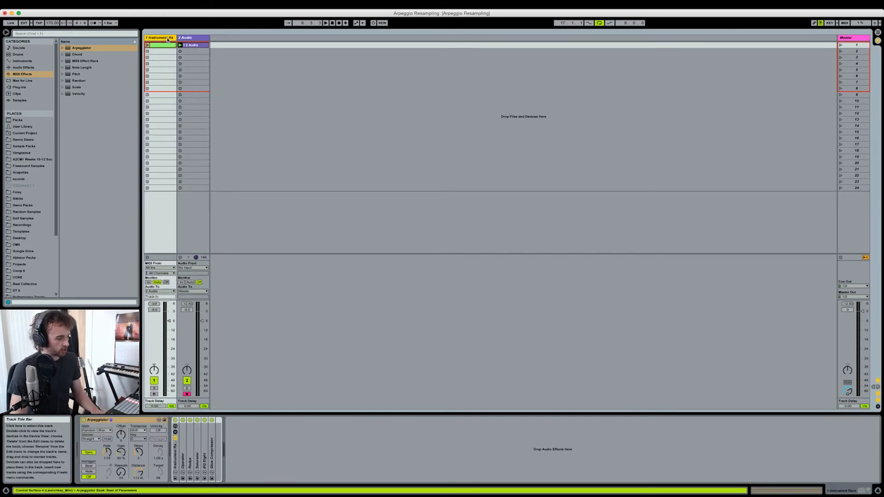
key("super+shift+t")
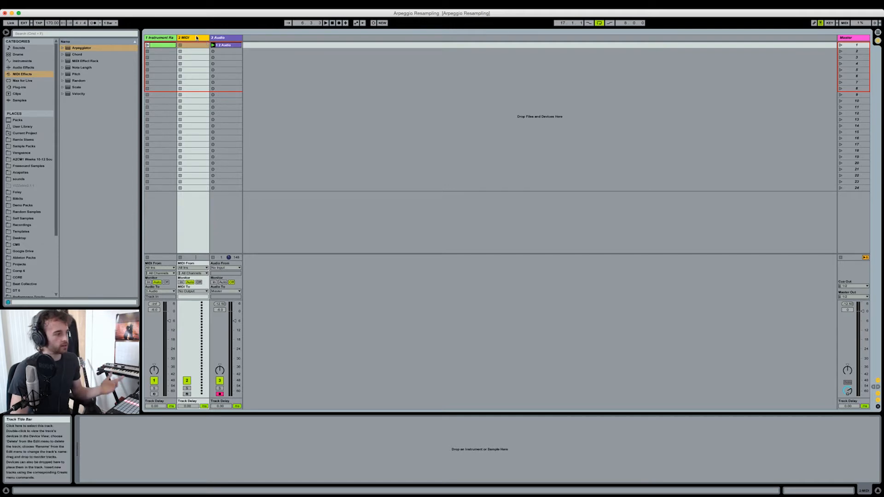
Step: Load the recorded audio clip from the audio track into the new MIDI track as a Simpler instrument
left_click(229, 45)
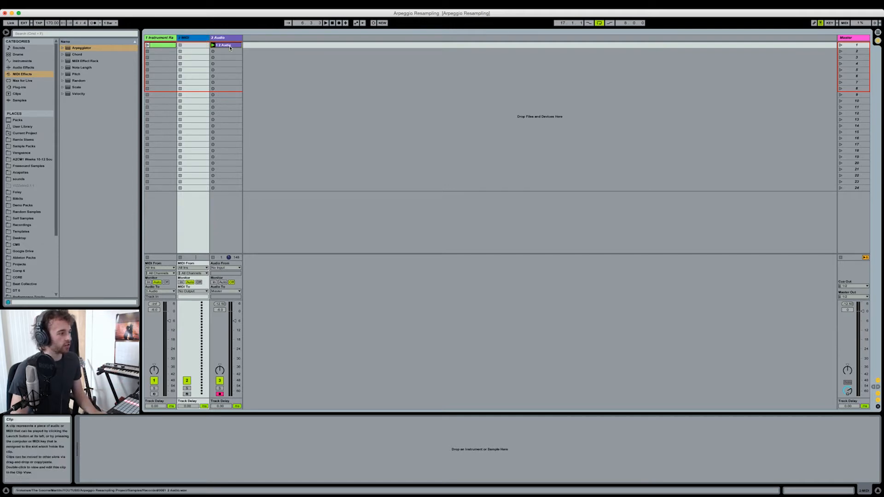
left_click(199, 40)
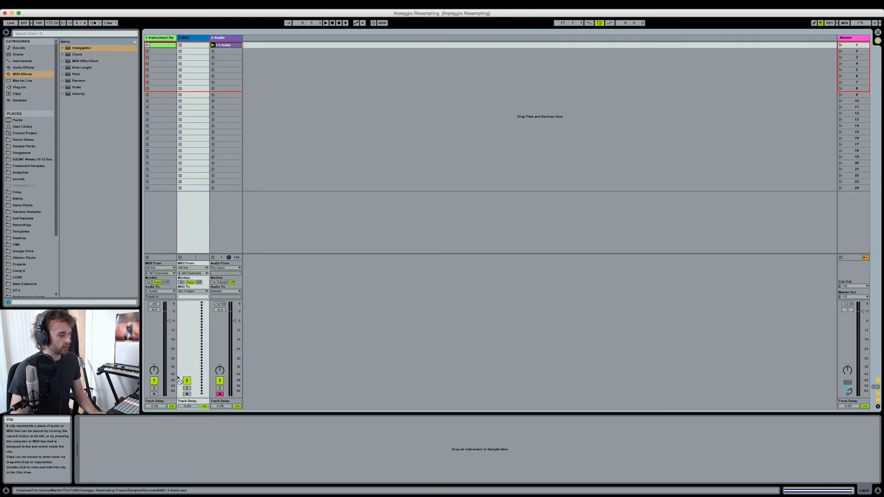
left_click_drag(161, 457, 218, 93)
left_click(198, 38)
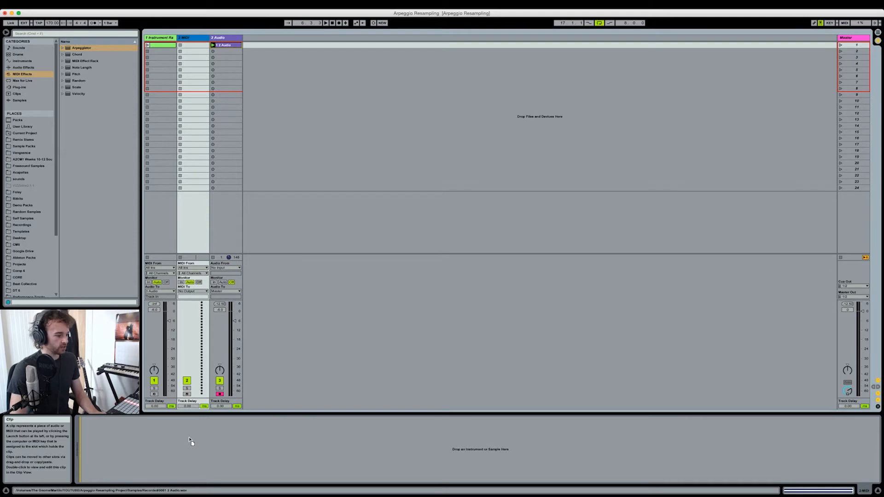
left_click_drag(190, 441, 189, 439)
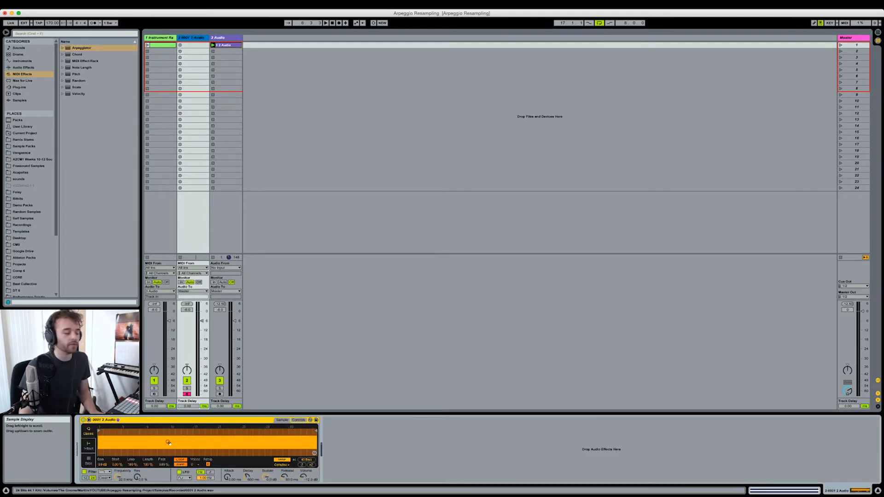
Step: Put Simpler in Slice mode with Warp off, slicing by Beat at a 1/4 division
left_click(89, 461)
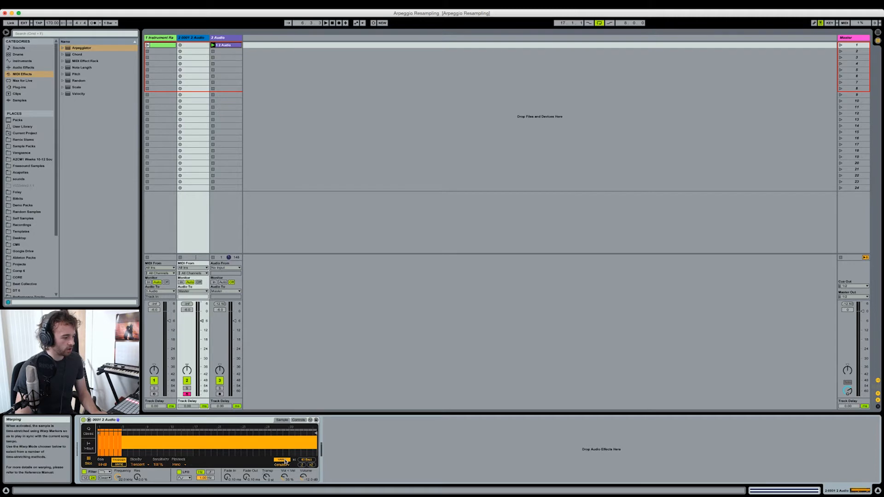
left_click(282, 460)
left_click(140, 465)
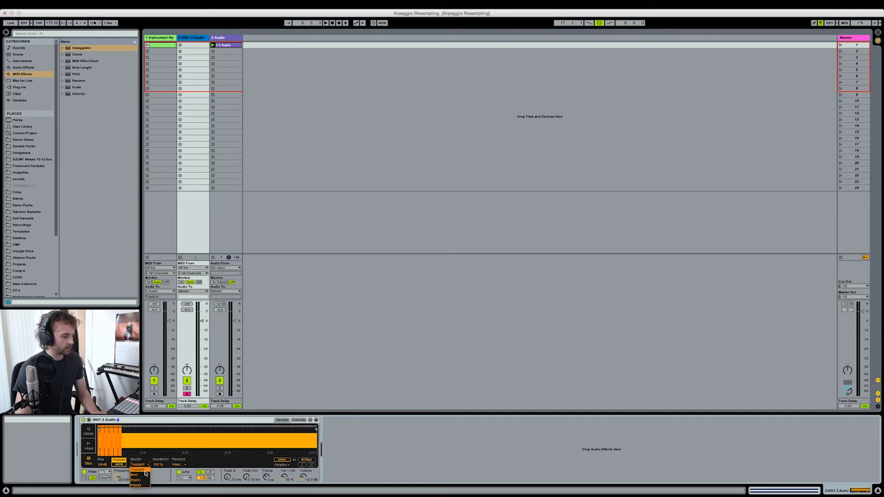
left_click(145, 475)
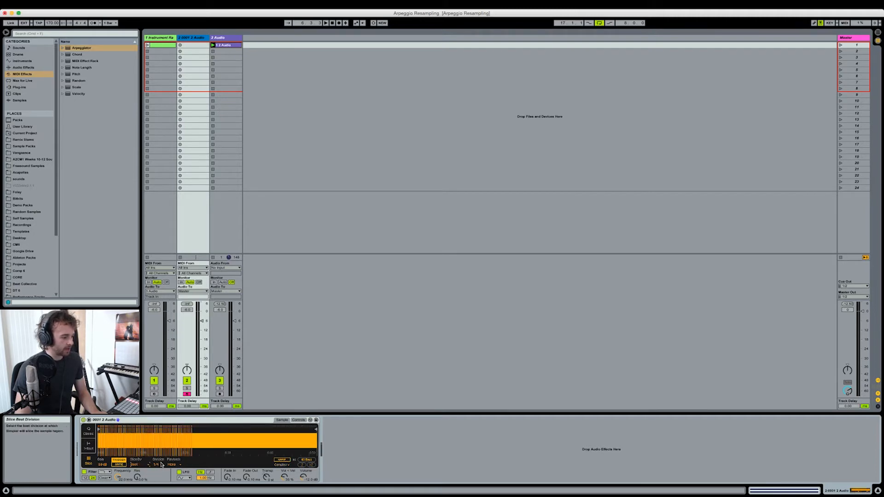
left_click(161, 466)
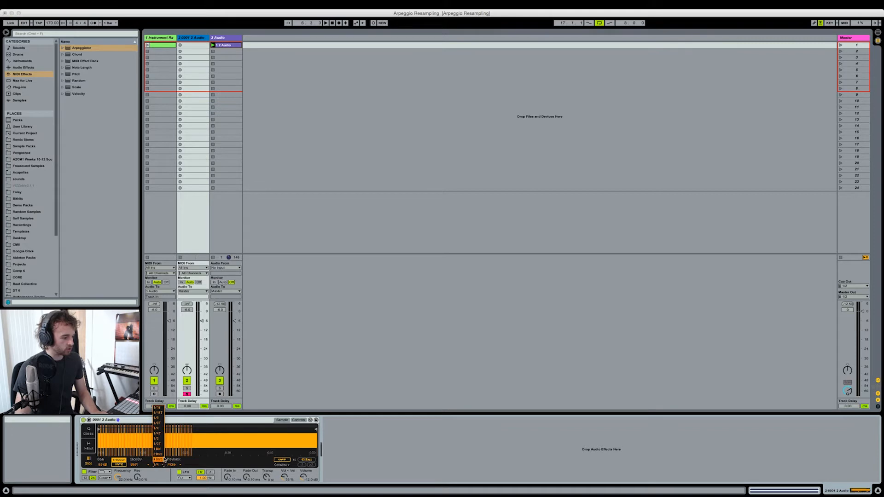
left_click(161, 429)
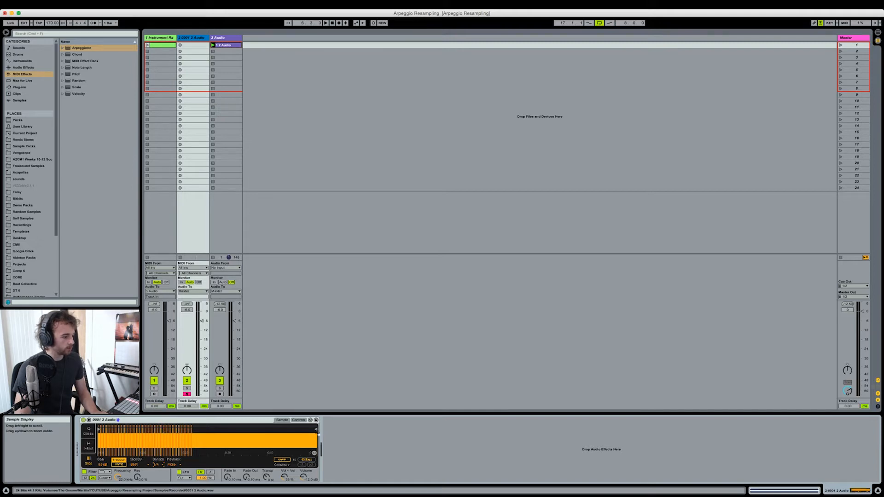
Step: Move Simpler's sample start marker inwards to almost halfway along the displayed waveform
mouse_move(105, 433)
left_mouse_down()
mouse_move(240, 431)
mouse_move(136, 430)
left_mouse_up()
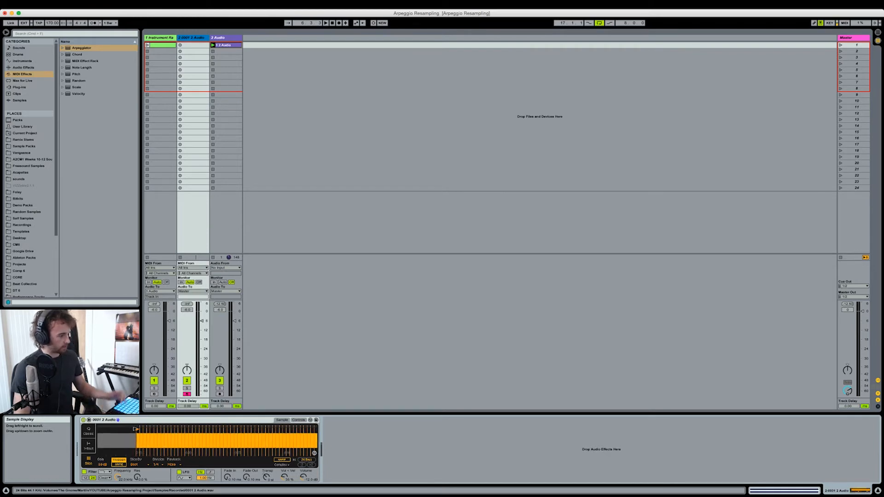
mouse_move(162, 450)
left_mouse_down()
mouse_move(162, 433)
mouse_move(223, 430)
mouse_move(198, 430)
left_mouse_up()
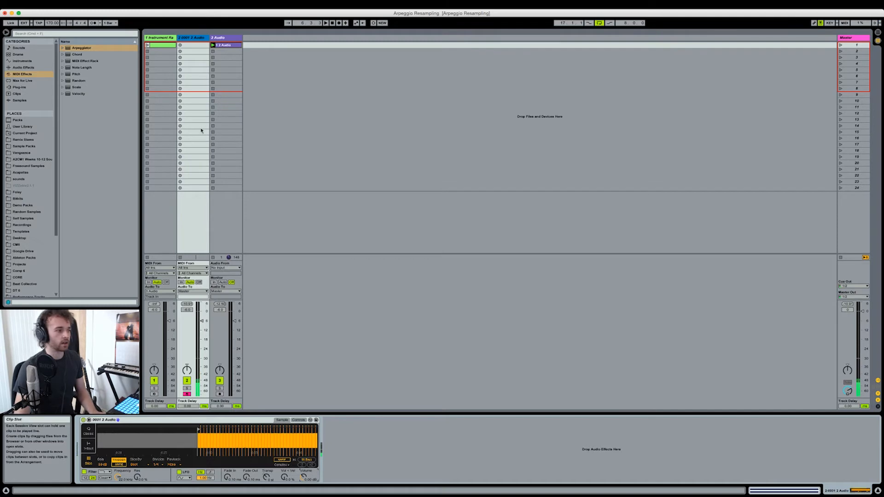
Step: Stop the audio track's clip and create an empty MIDI clip in the Simpler track's first slot
left_click(213, 51)
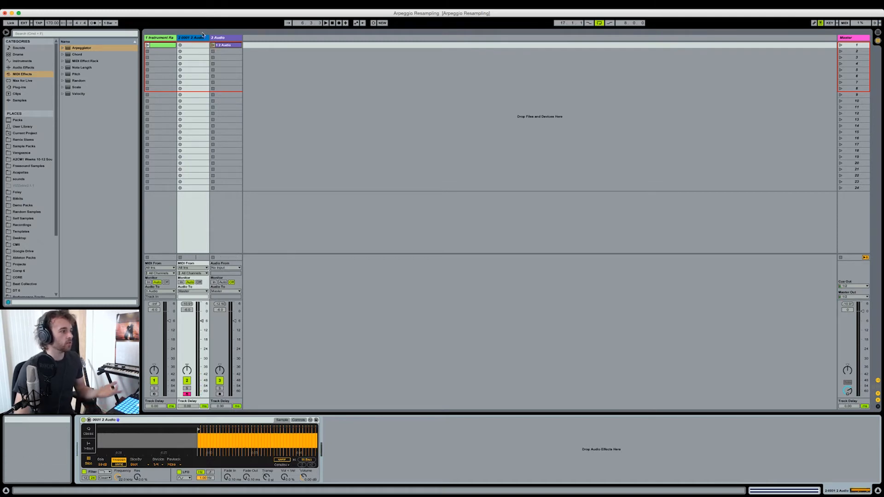
double_click(191, 46)
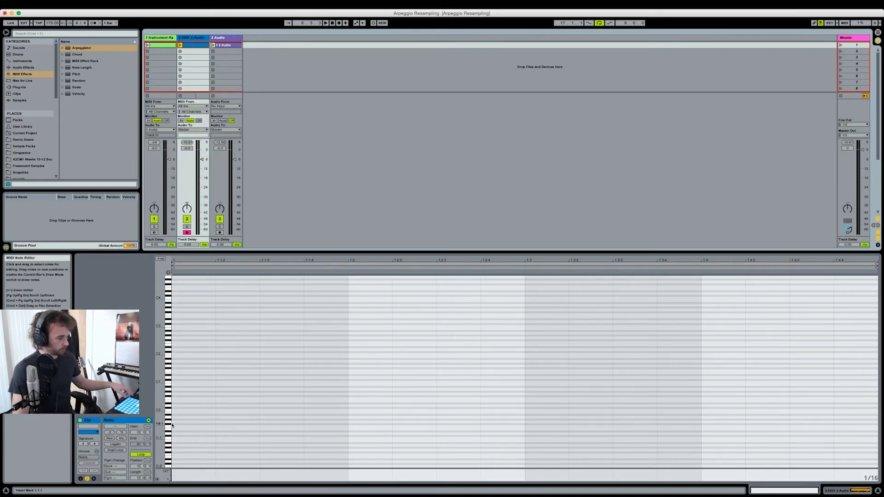
Step: Add sixteenth notes at C1 and D#6 and move both to just before the clip's 1.1.1 start
double_click(173, 382)
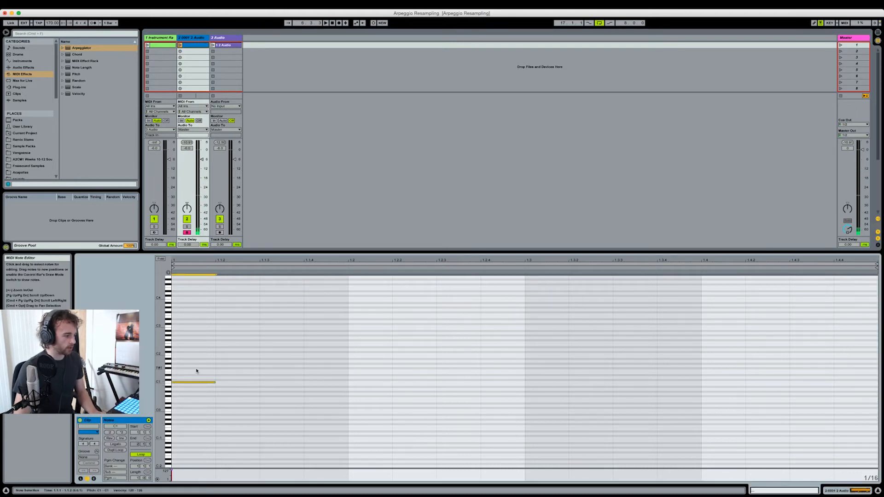
scroll(200, 382, "up", 5)
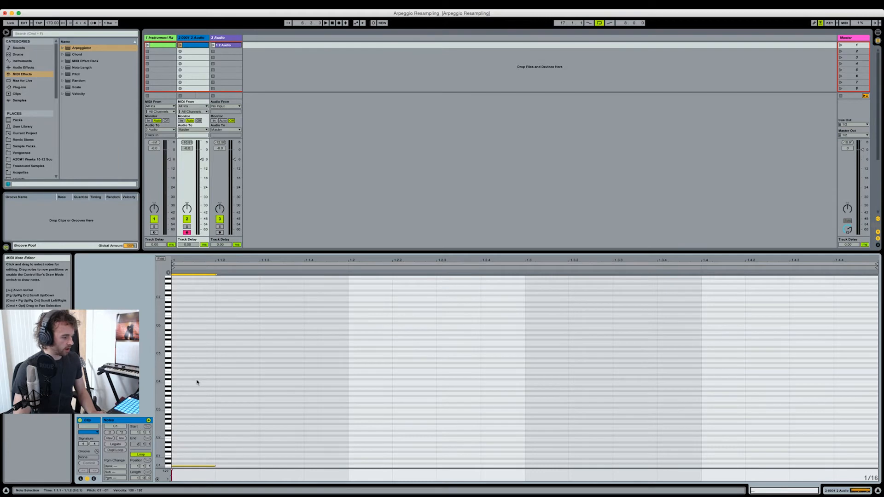
double_click(188, 319)
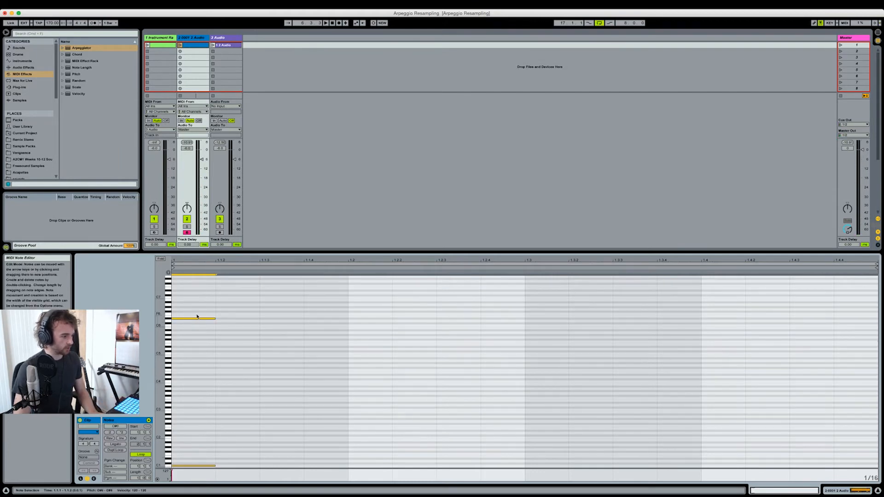
left_click_drag(195, 302, 237, 470)
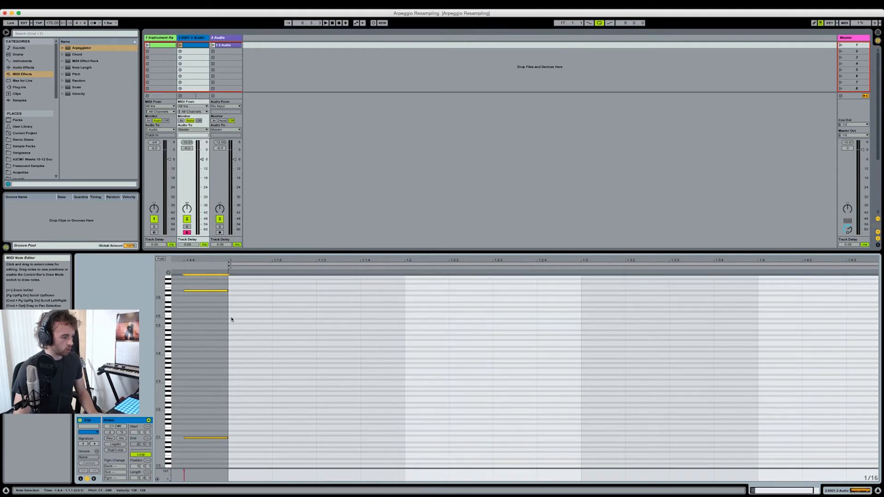
Step: Fill every semitone between the C1 and D#6 notes with copies, still positioned before the clip start
left_click(221, 305)
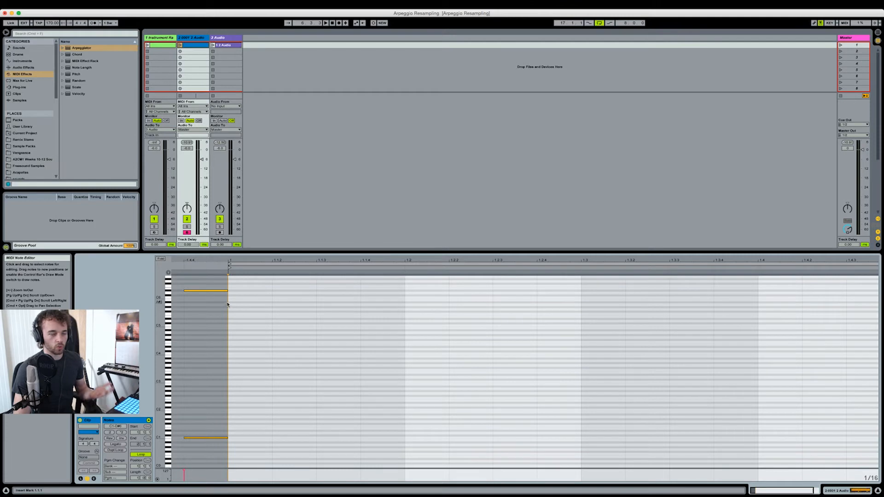
left_click_drag(220, 438, 217, 318)
left_click(263, 344)
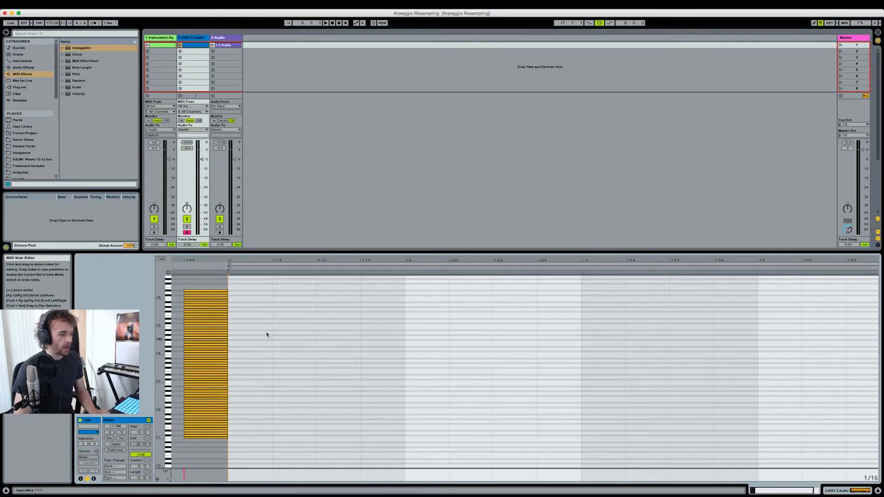
Step: Fold the note editor to the used keys and set the clip's loop length to 4 bars
key("f")
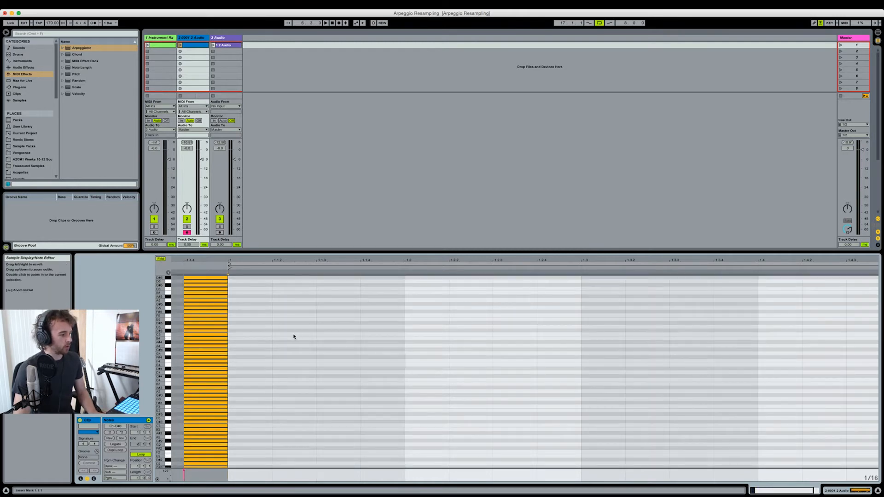
scroll(296, 335, "right", 2)
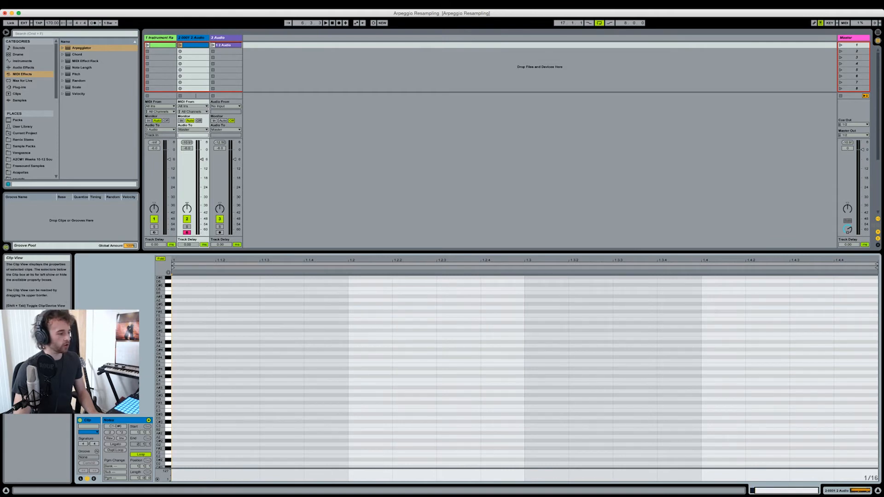
scroll(207, 343, "left", 1)
scroll(310, 325, "down", 3)
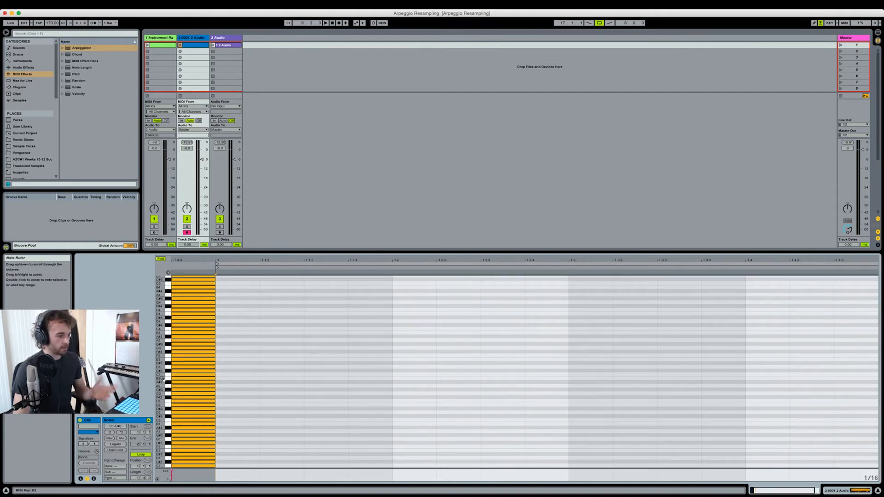
scroll(266, 375, "up", 3)
scroll(266, 375, "down", 3)
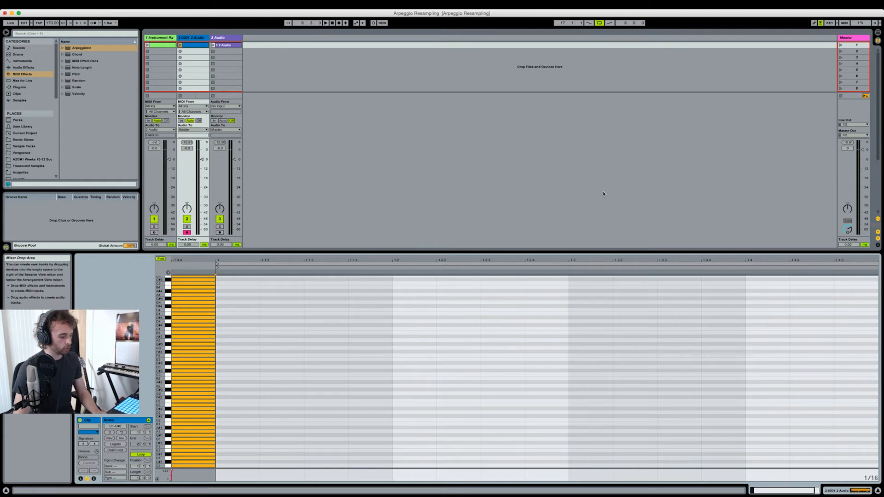
type("4")
key("Return")
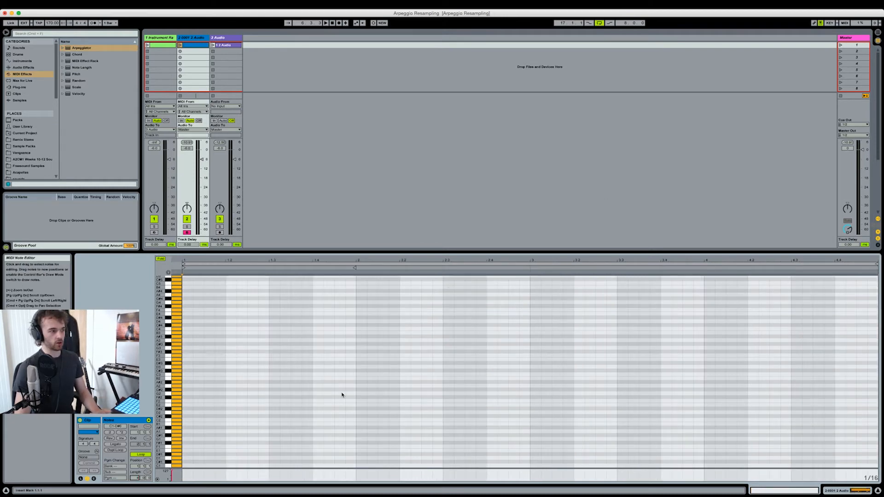
key("b")
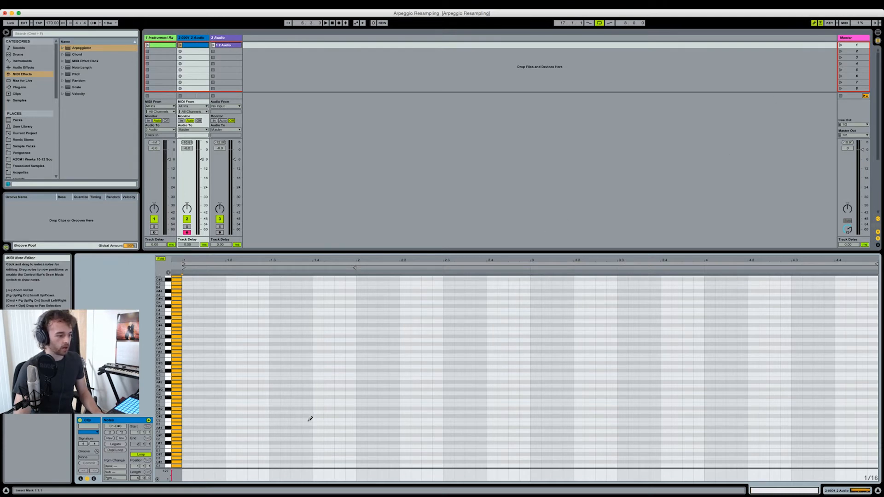
key("b")
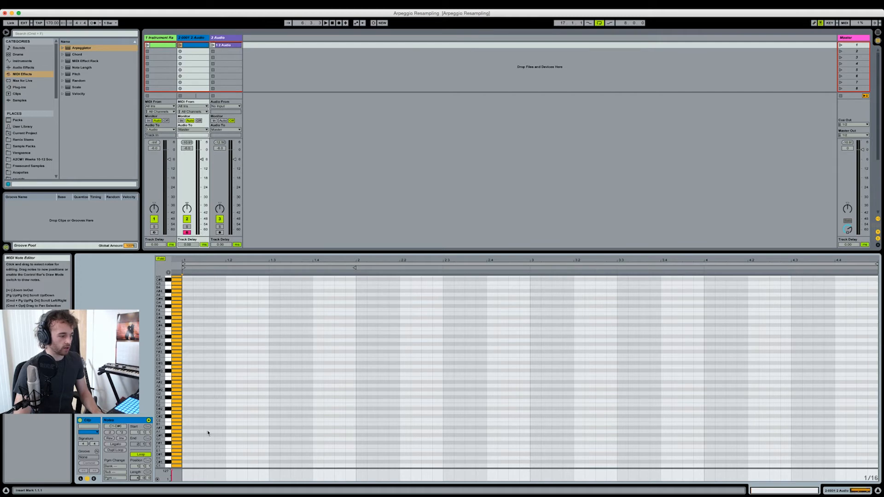
double_click(208, 433)
double_click(208, 432)
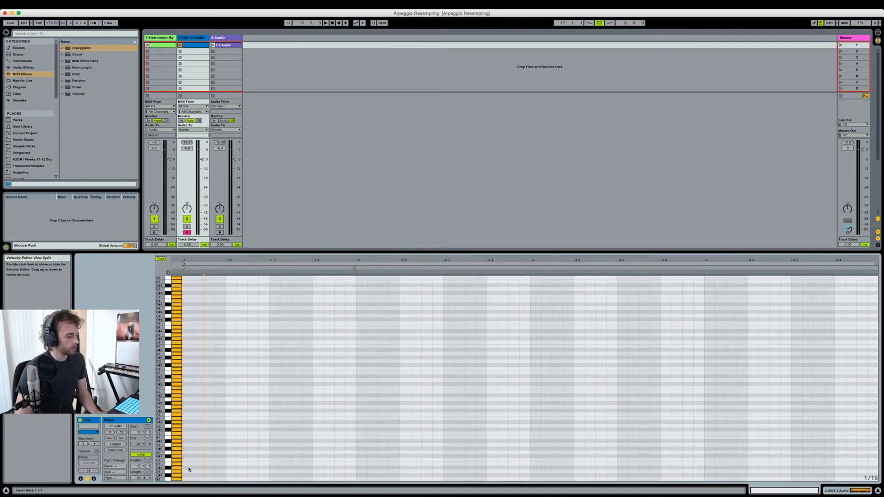
Step: Place a scattered pattern of sixteenth notes on varied slices, starting at bar 1 of the MIDI clip
double_click(187, 411)
left_click(211, 396)
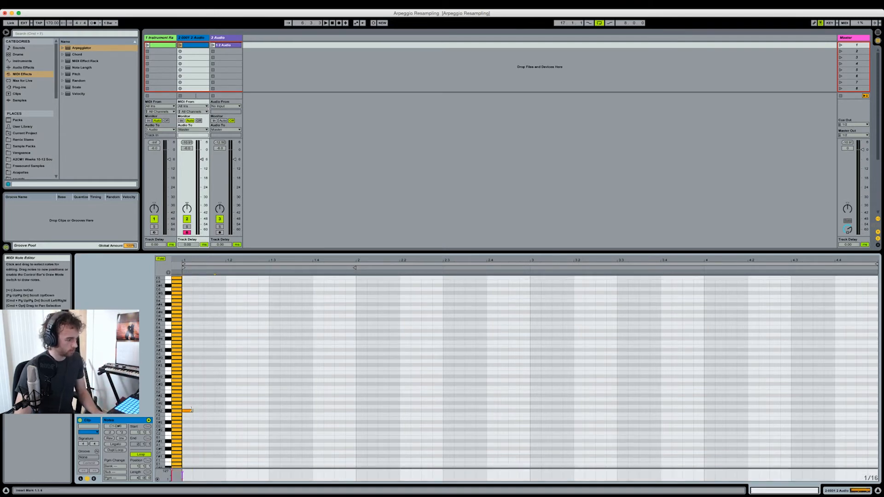
double_click(215, 424)
double_click(292, 405)
double_click(319, 388)
double_click(389, 334)
double_click(406, 346)
double_click(482, 446)
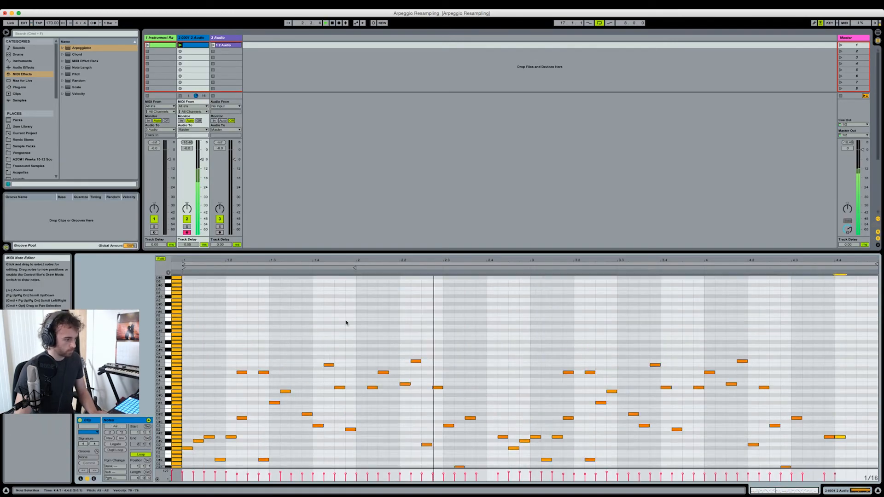
Step: Add a sixteenth note within bar 1 of the slice pattern and set the Simpler sample's warp mode to Complex
left_click(297, 342)
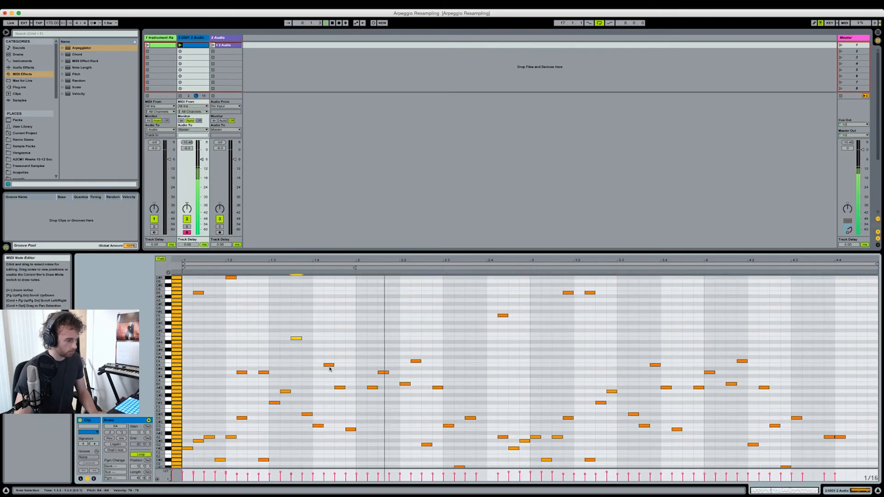
left_click(282, 466)
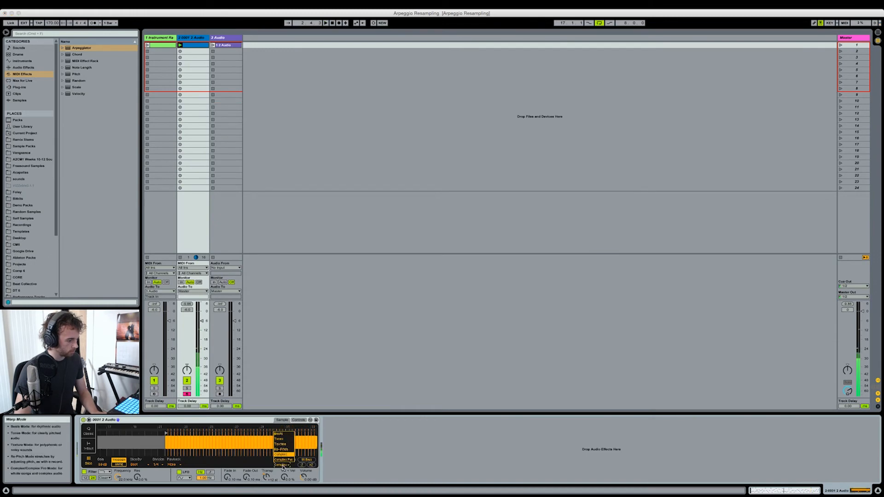
left_click(283, 460)
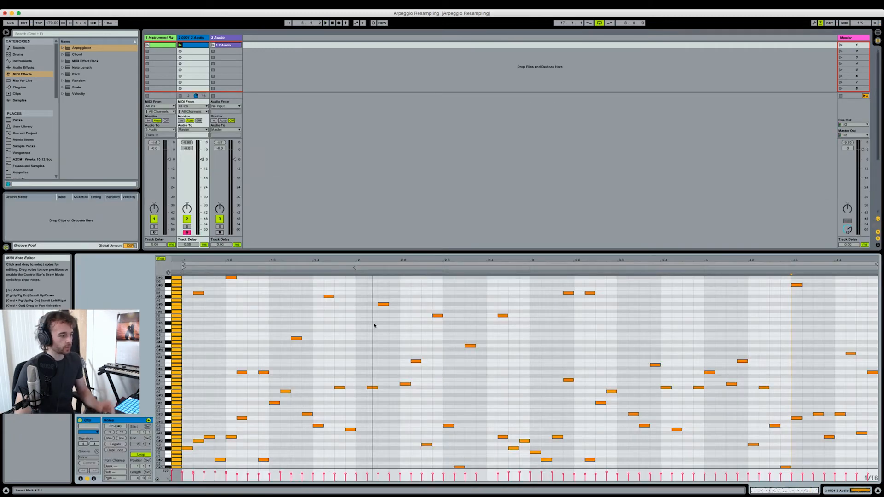
Step: Move the sample start in Simpler further into the recording so slicing begins later, and audition the pattern
key("space")
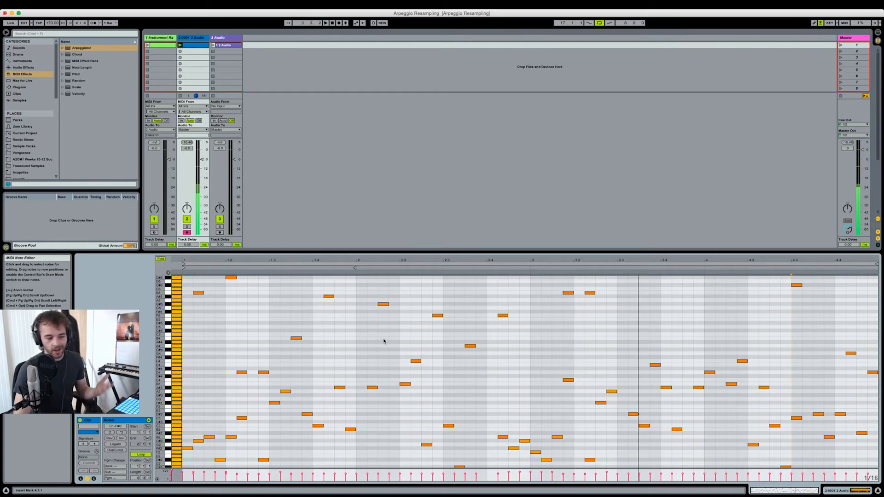
scroll(385, 340, "down", 3)
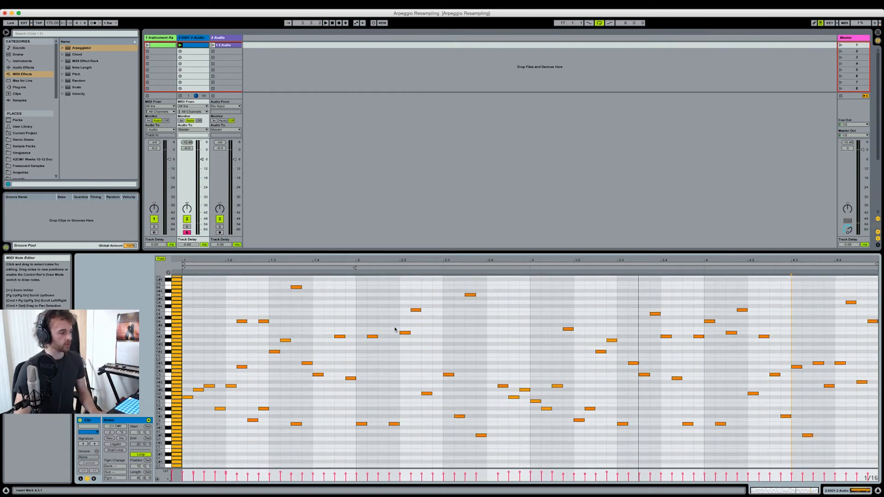
key("shift+Tab")
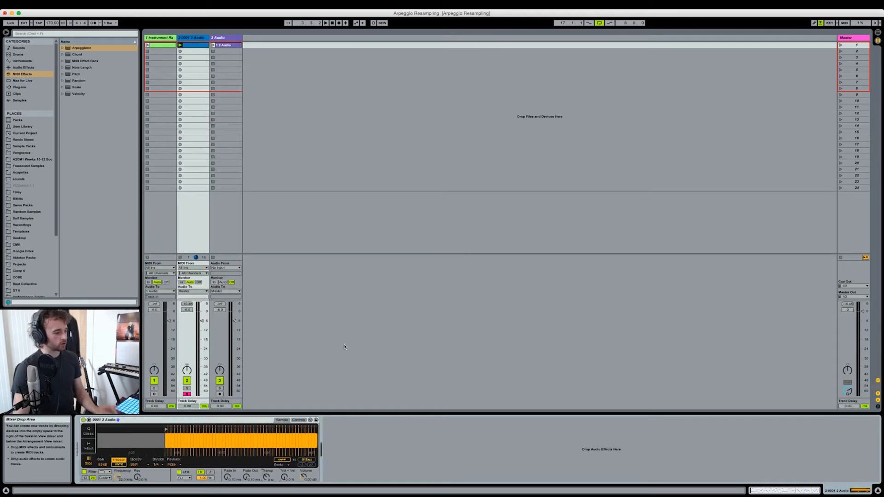
mouse_move(220, 441)
left_mouse_down()
mouse_move(220, 450)
mouse_move(225, 441)
left_mouse_up()
left_click_drag(225, 445, 215, 445)
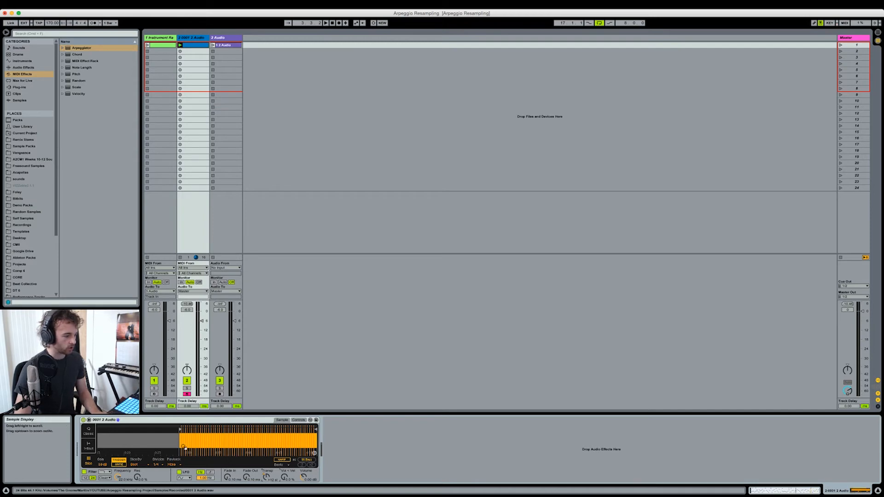
left_click_drag(181, 435, 222, 442)
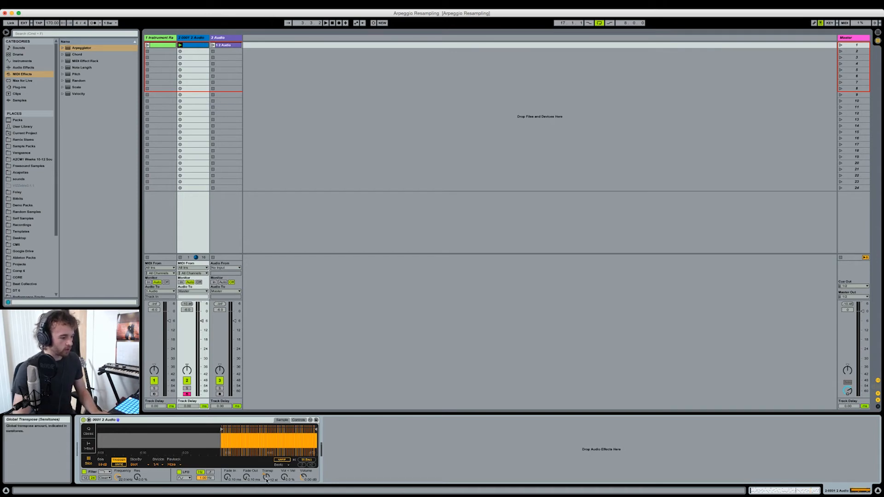
key("space")
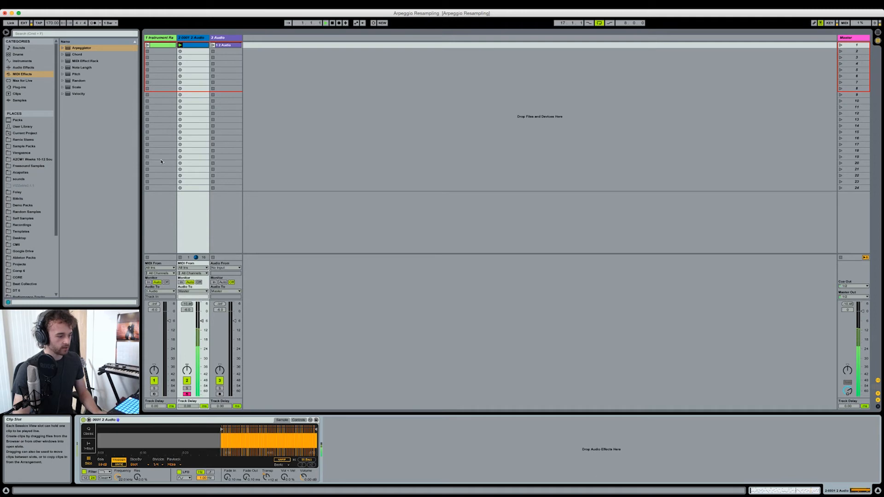
key("space")
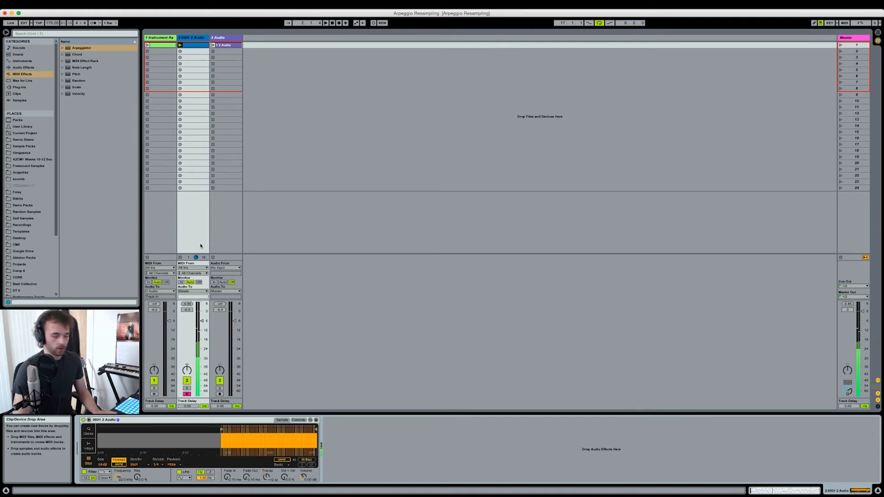
Step: Set Simpler's warp mode to Beats with Preserve at 1/16 and choose the transient loop mode
left_click(284, 460)
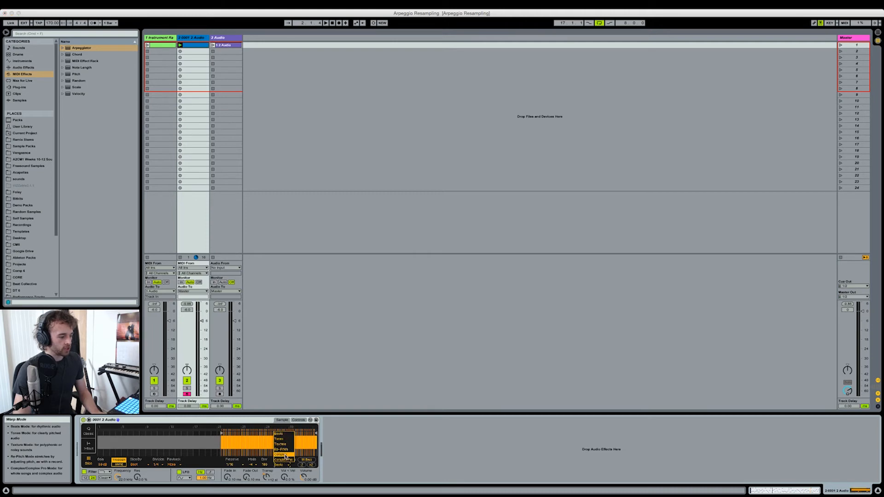
left_click(238, 465)
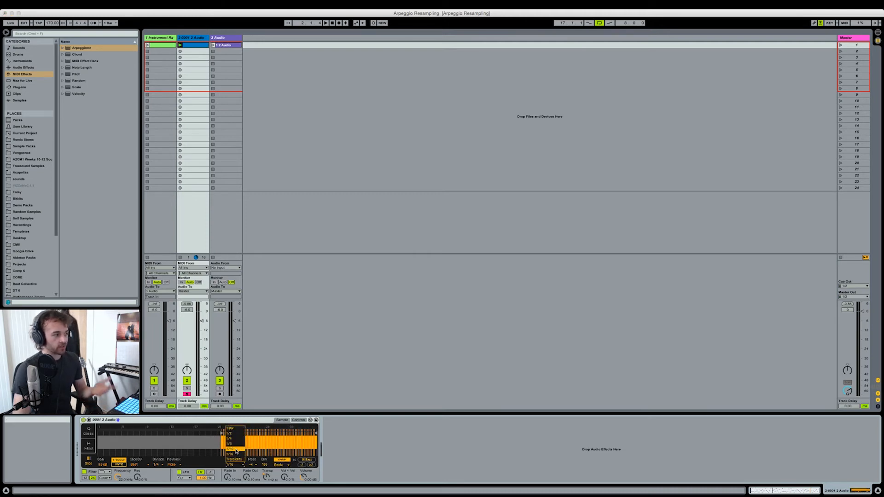
left_click(235, 450)
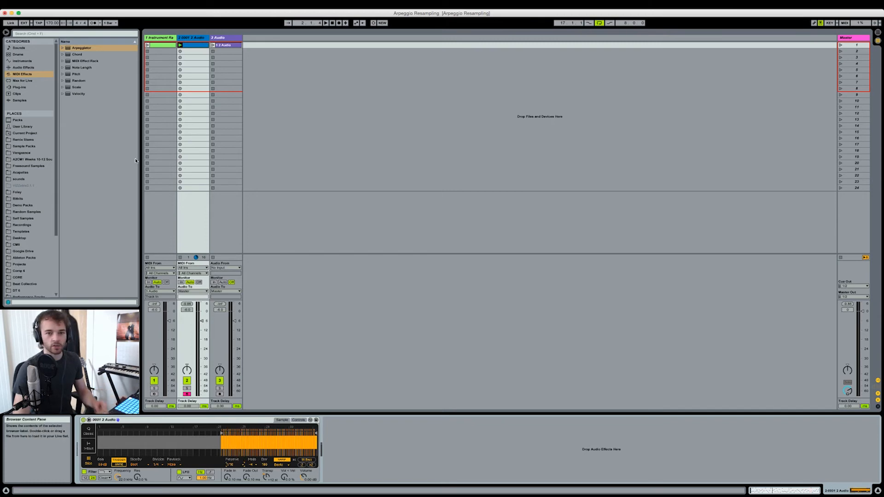
left_click(252, 465)
left_click(253, 467)
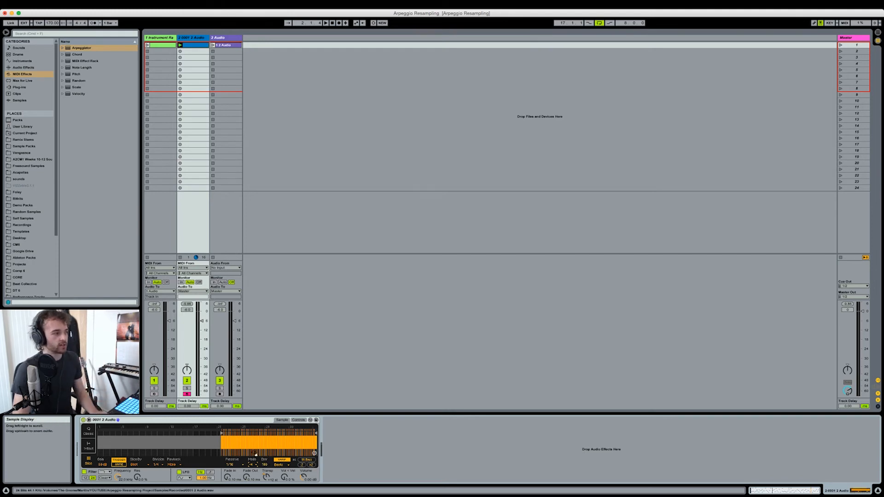
Step: Shorten the Beats transient envelope in Simpler while auditioning the sliced pattern
key("space")
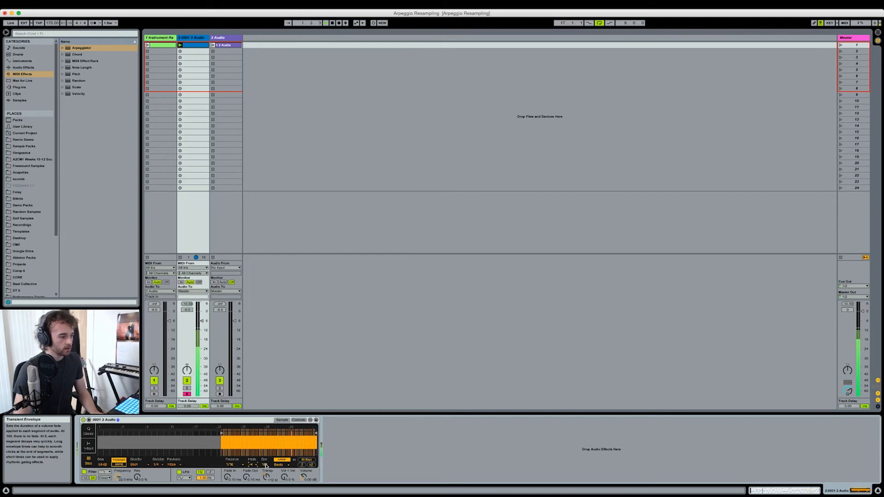
key("space")
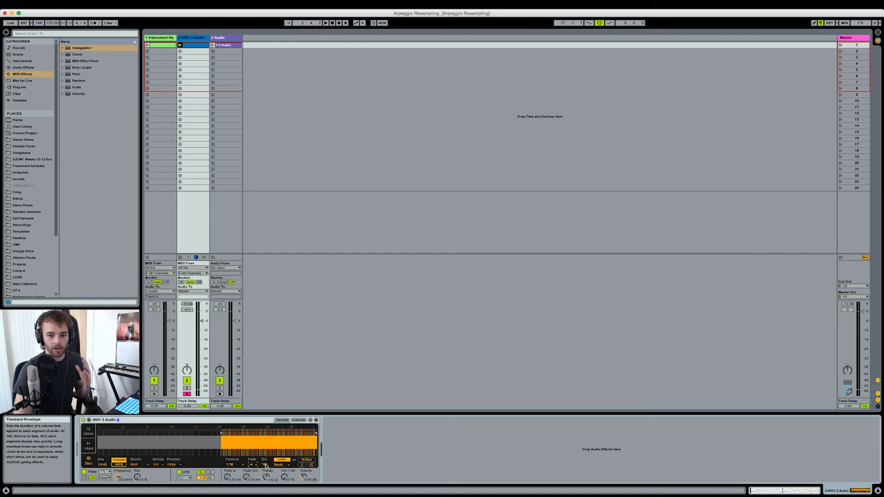
key("space")
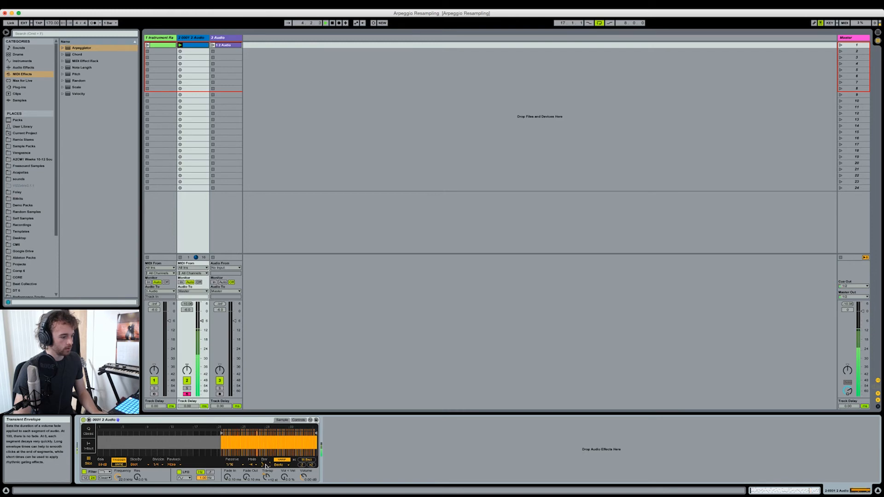
key("space")
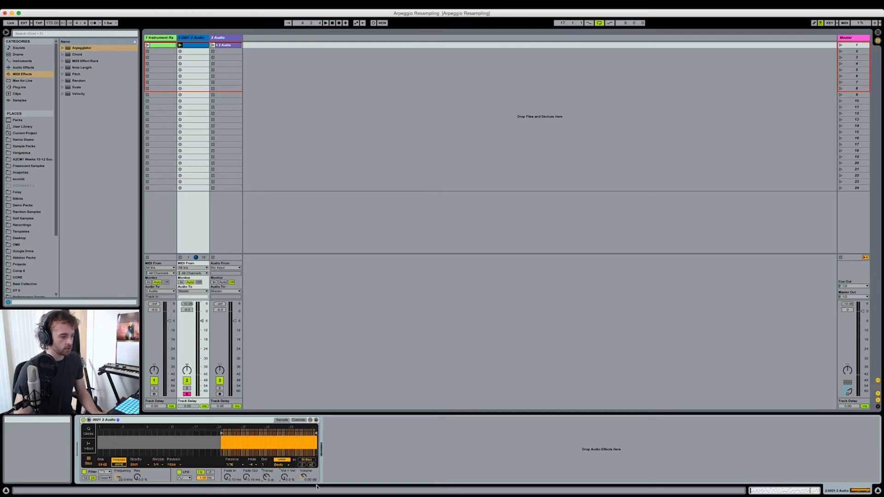
Step: Adjust the global transpose of the sliced sample in Simpler while playing the pattern
key("space")
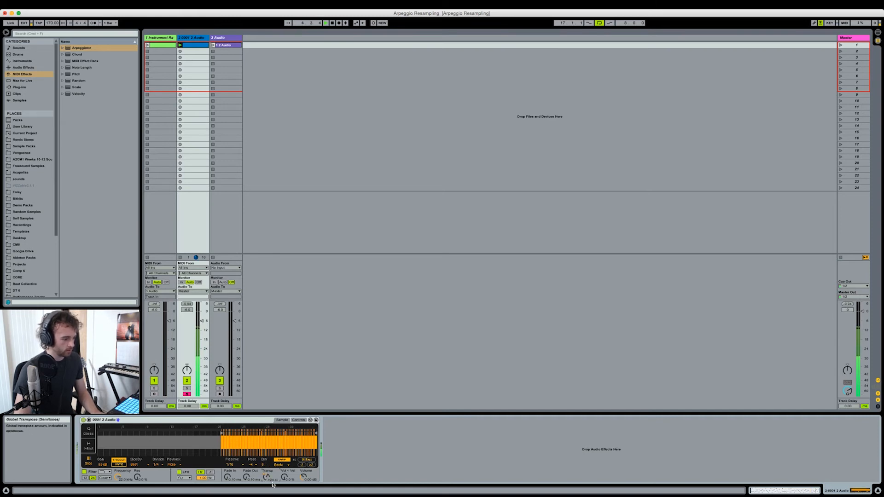
key("space")
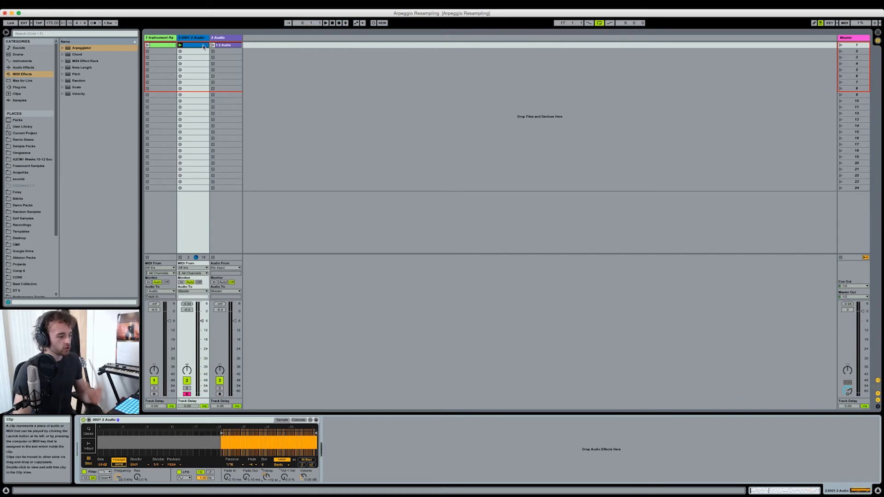
key("space")
key("shift+Tab")
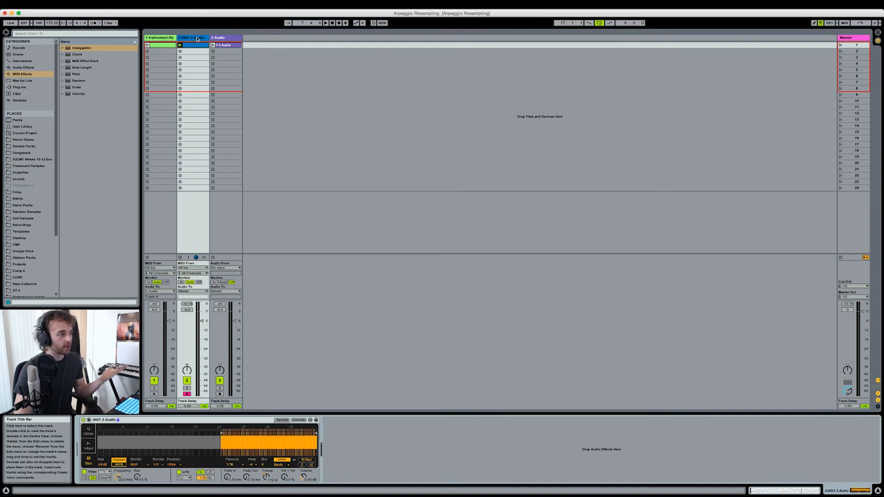
Step: Freeze the Simpler track "2-0001 2 Audio"
left_click(192, 58)
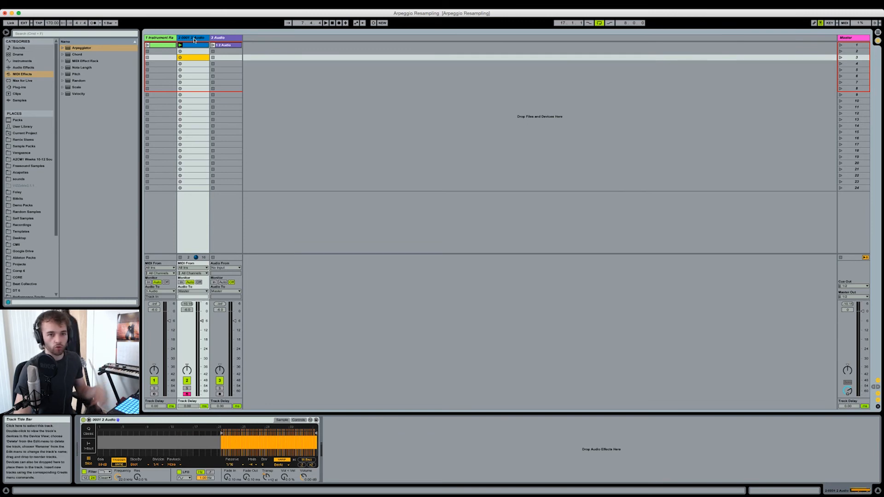
right_click(194, 40)
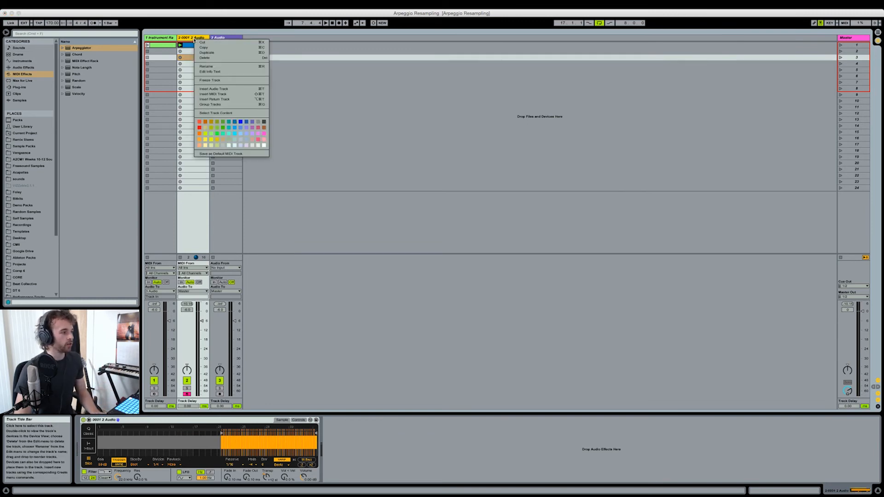
left_click(210, 80)
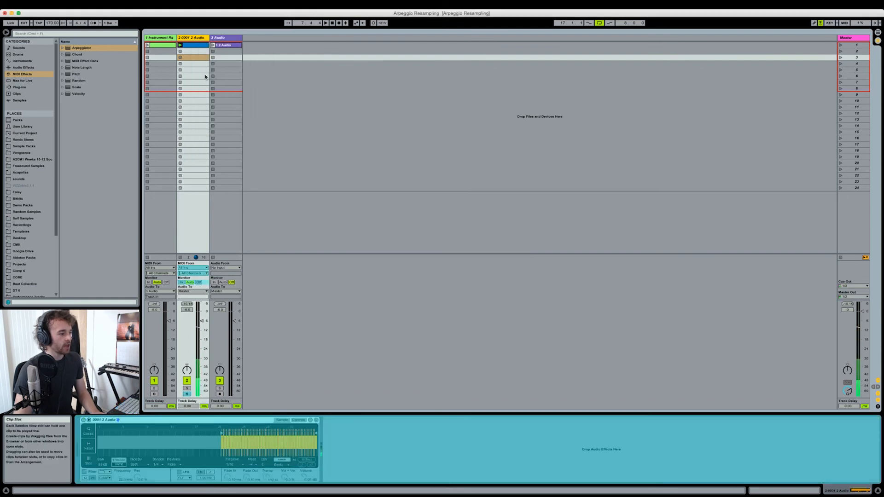
left_click(204, 77)
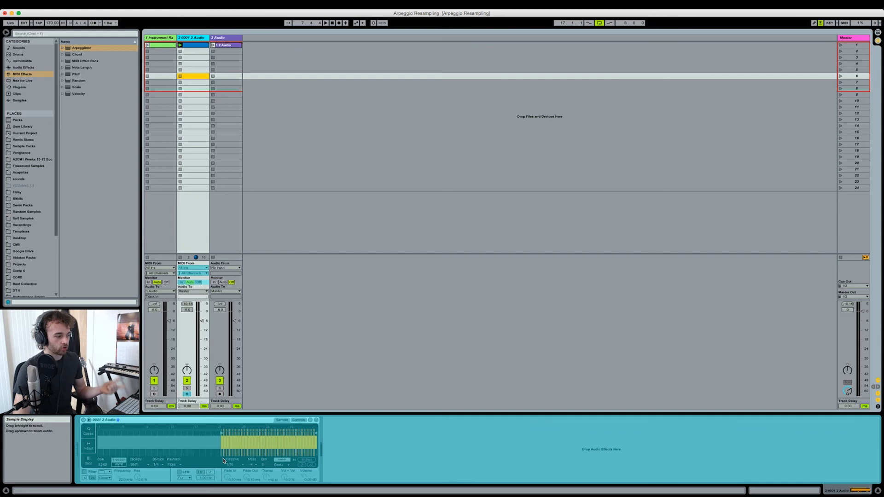
Step: Insert a new audio track after the frozen Simpler track and copy the frozen clip into its first slot
left_click(196, 40)
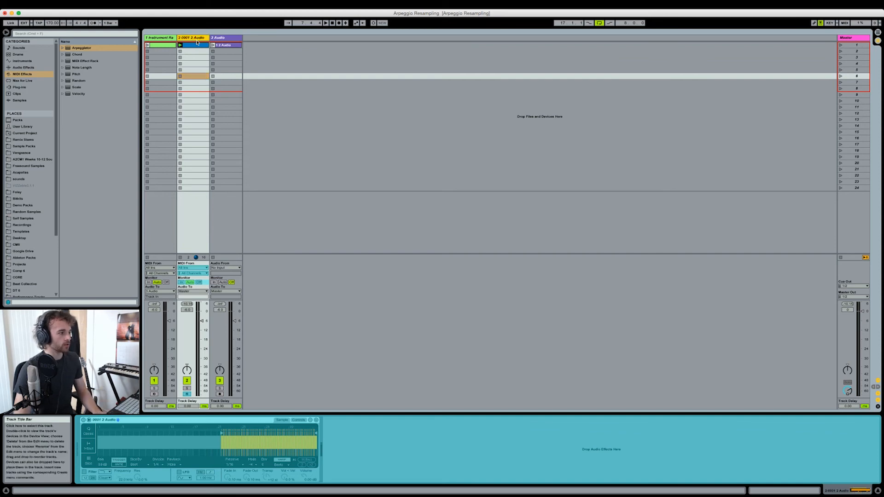
key("super+t")
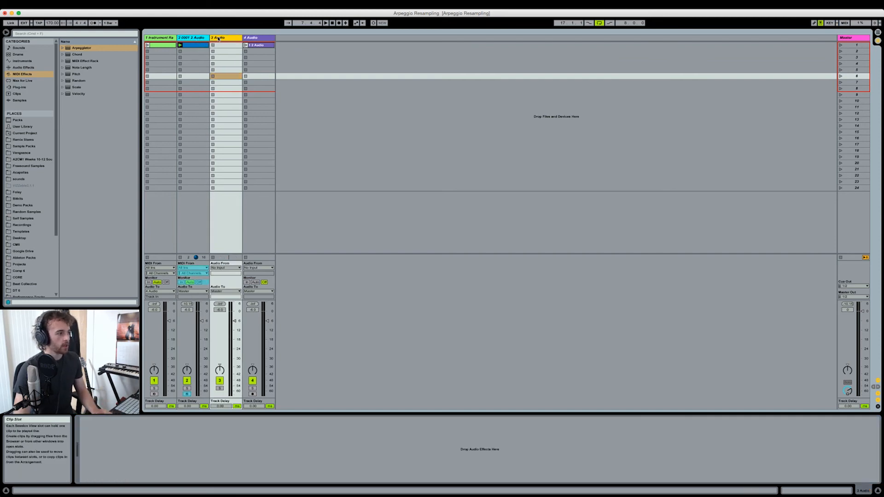
left_click(196, 46)
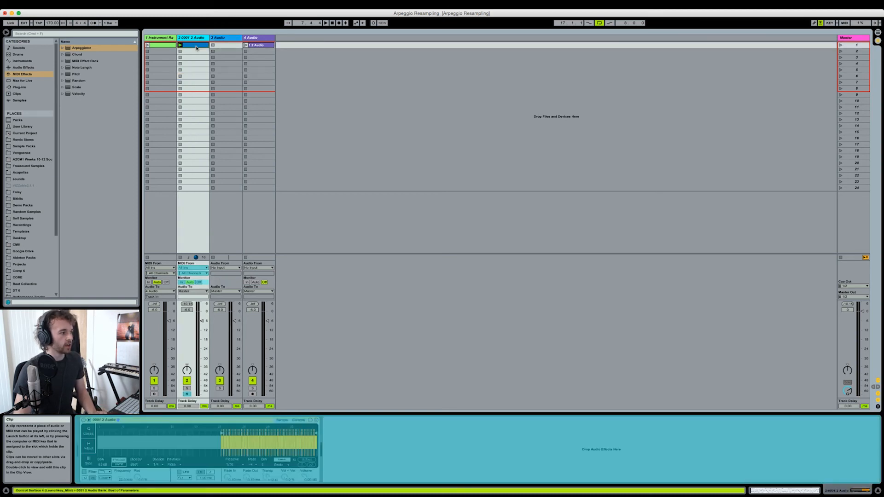
left_click_drag(196, 47, 227, 49)
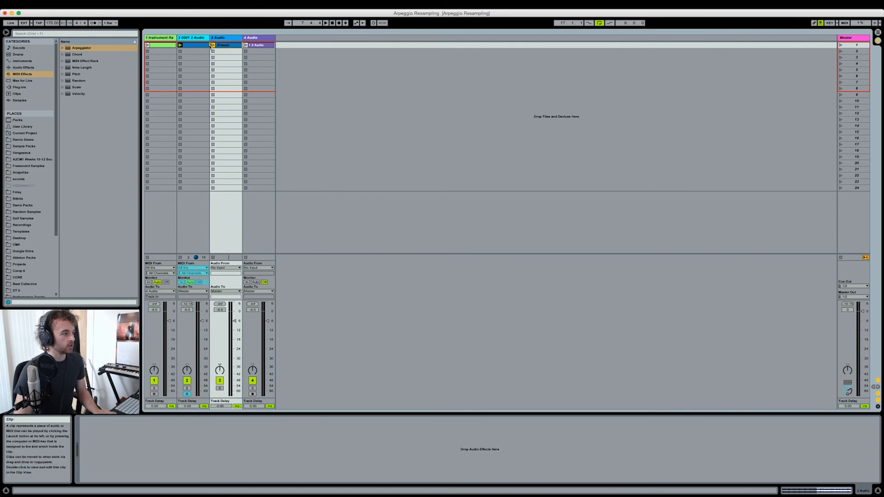
Step: Move the frozen audio clip's start marker to bar 5 and launch the clip to check it
left_click(227, 46)
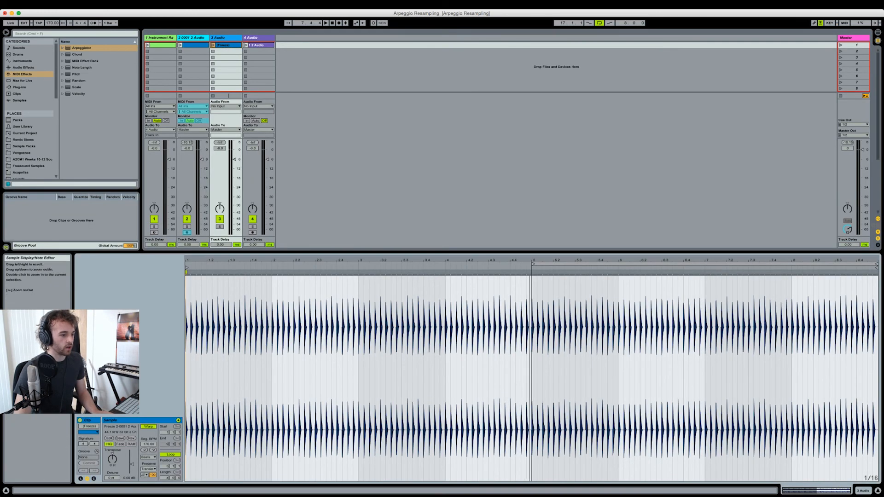
left_click_drag(186, 268, 533, 285)
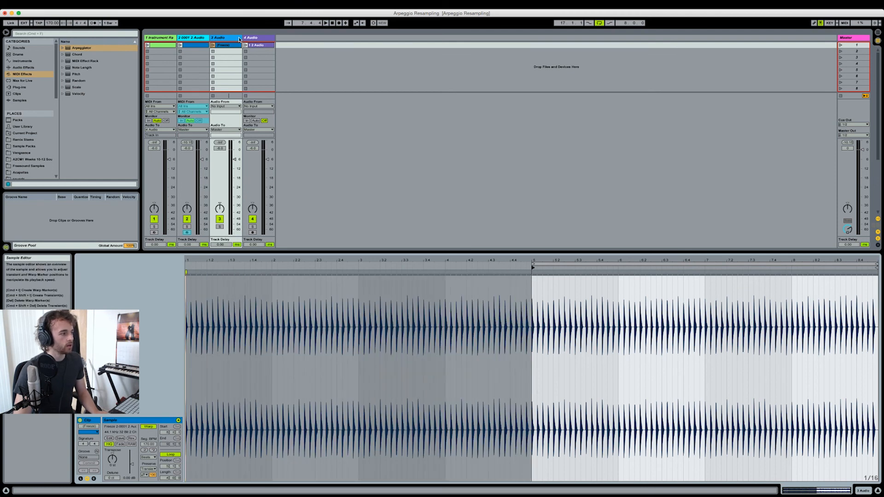
left_click(213, 45)
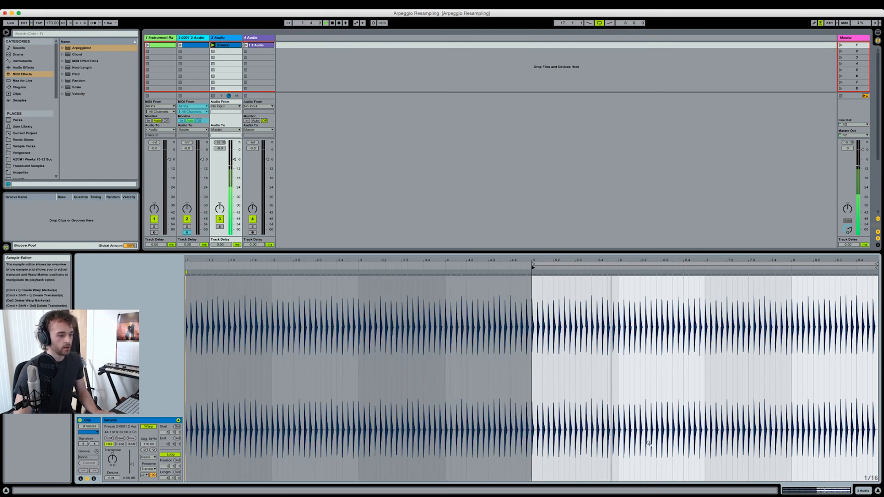
key("shift+Tab")
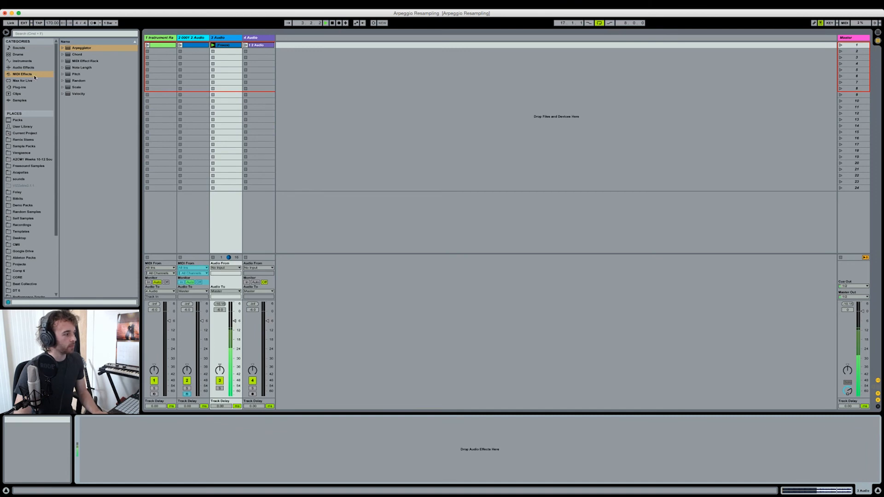
key("space")
Step: Build an effects chain on the new audio track: Ping Pong Delay, Saturator and Glue Compressor
left_click(22, 61)
left_click(22, 67)
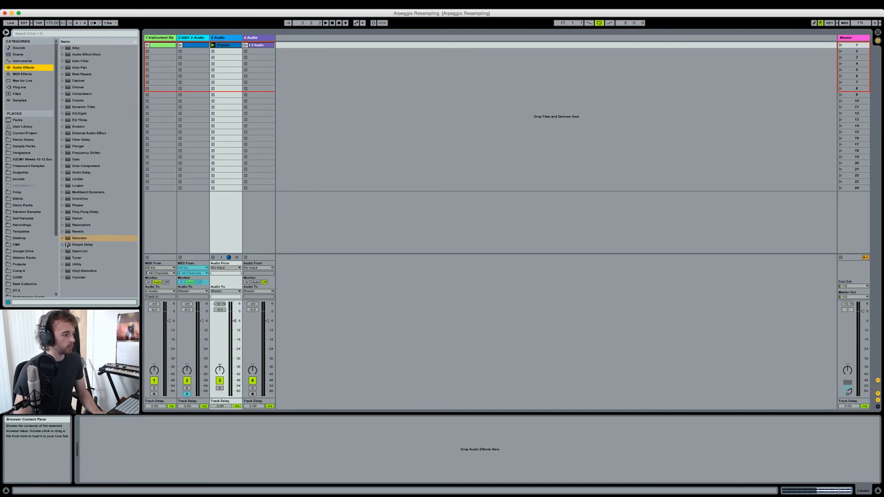
double_click(78, 239)
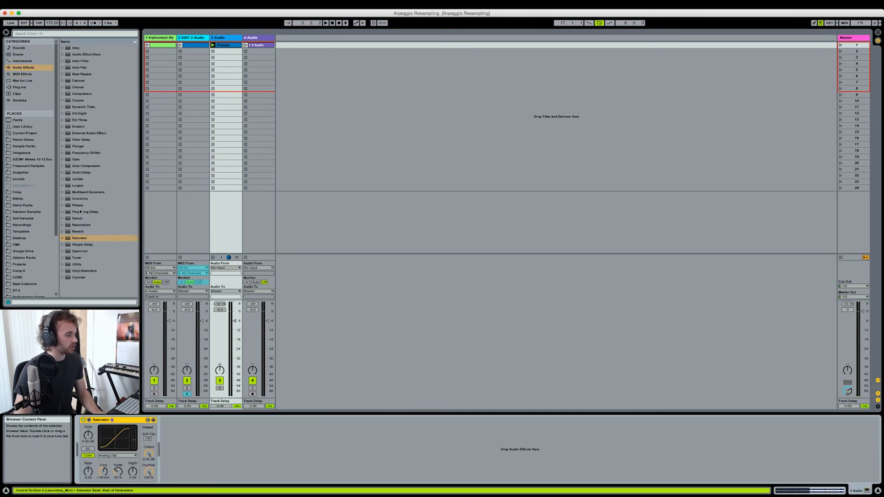
left_click_drag(84, 212, 106, 442)
left_click_drag(96, 166, 239, 449)
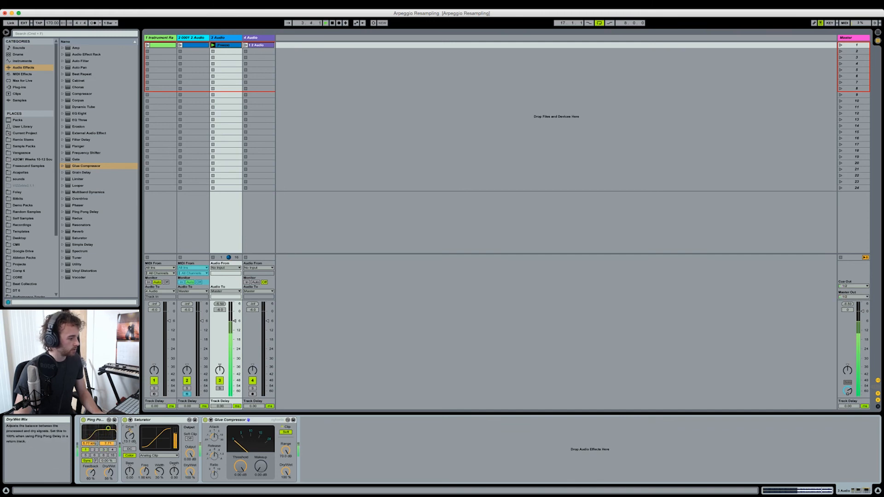
Step: Lower the Saturator's base amount and toggle an extra band in the EQ Eight before the Glue Compressor
left_click_drag(129, 471, 130, 474)
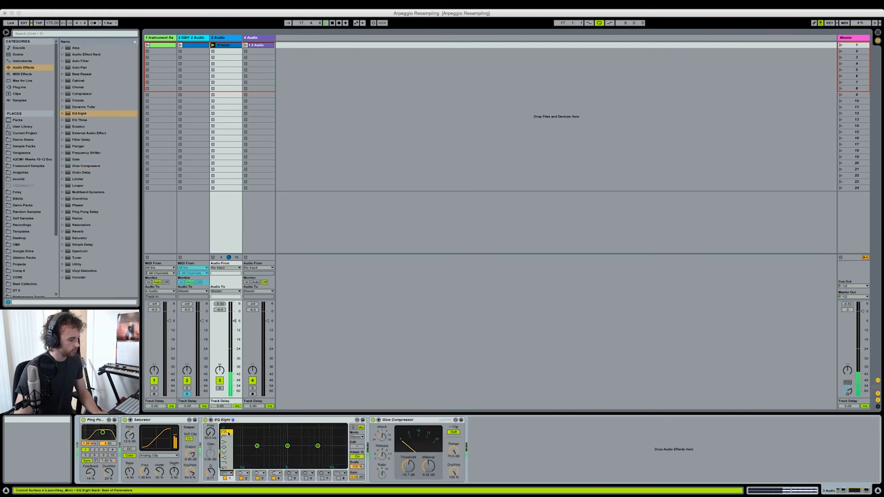
left_click(321, 479)
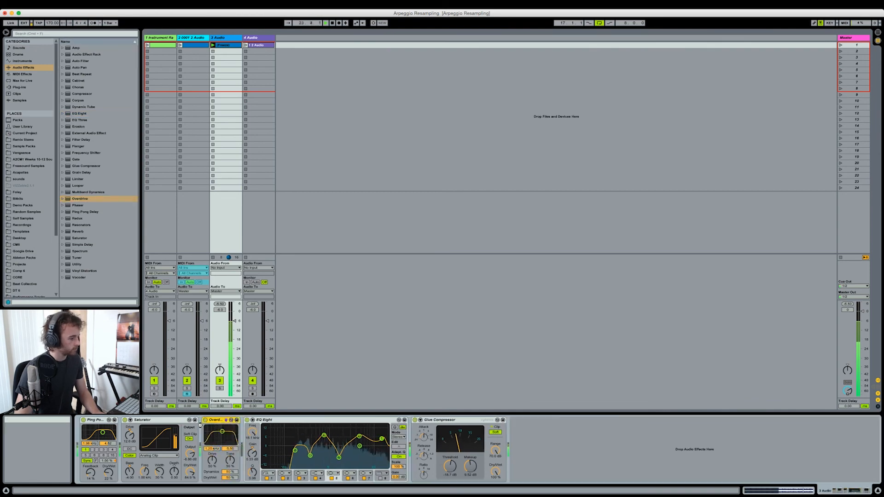